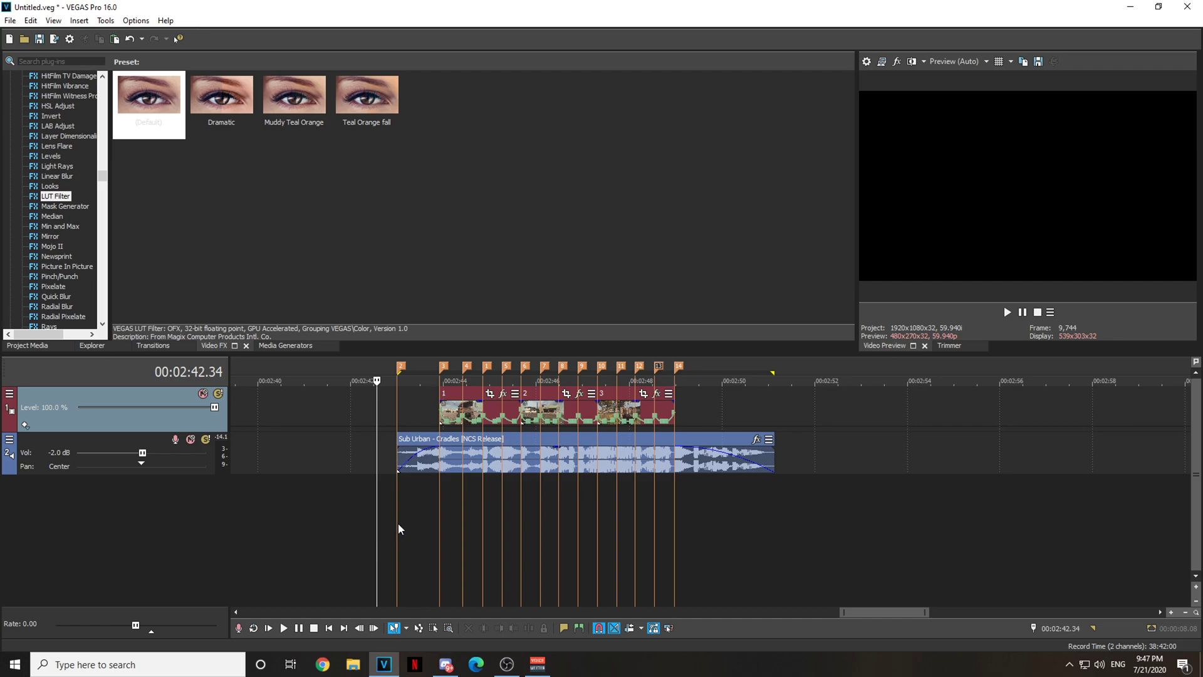
# Place the playhead at 00:02:43.00 on the marker just before the clips begin
pyautogui.click(398, 528)
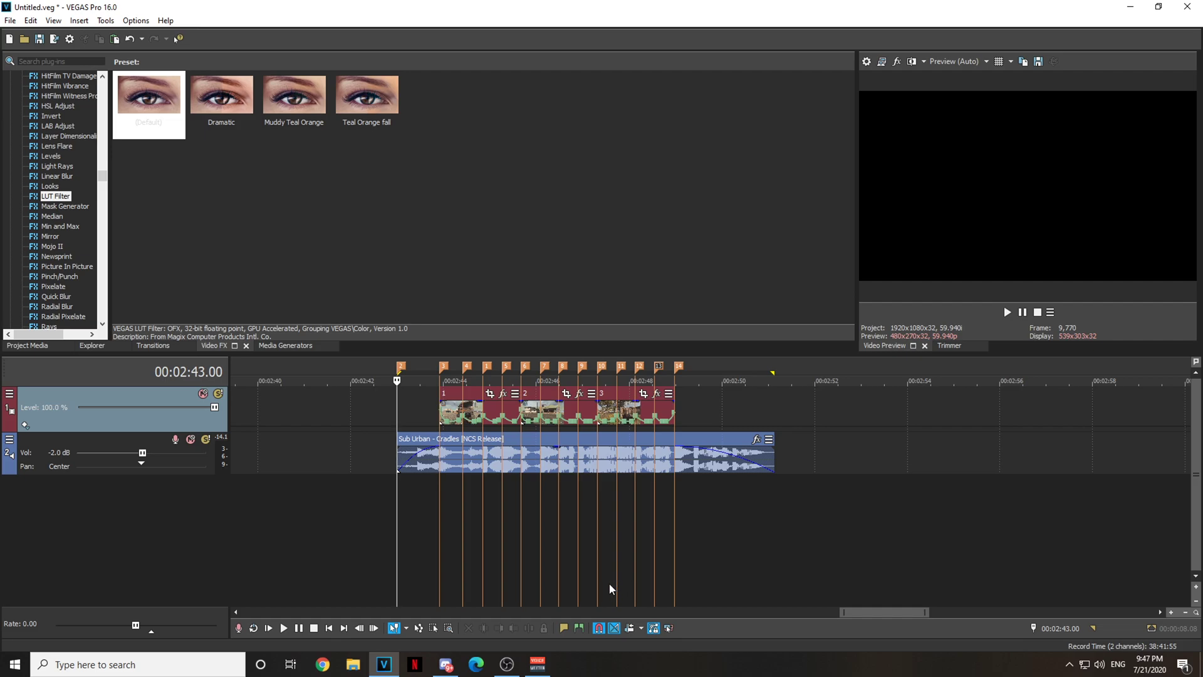
pyautogui.click(452, 528)
pyautogui.click(398, 527)
pyautogui.scroll(5, 67, 235)
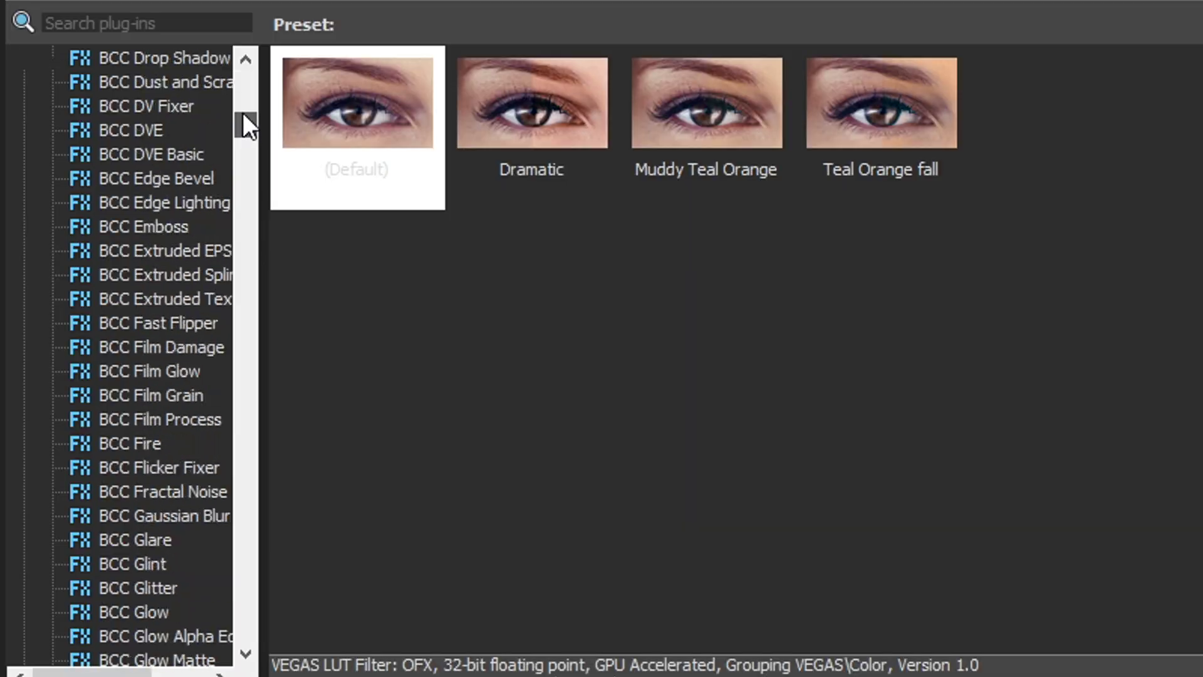
pyautogui.moveTo(243, 113); pyautogui.dragTo(246, 334)
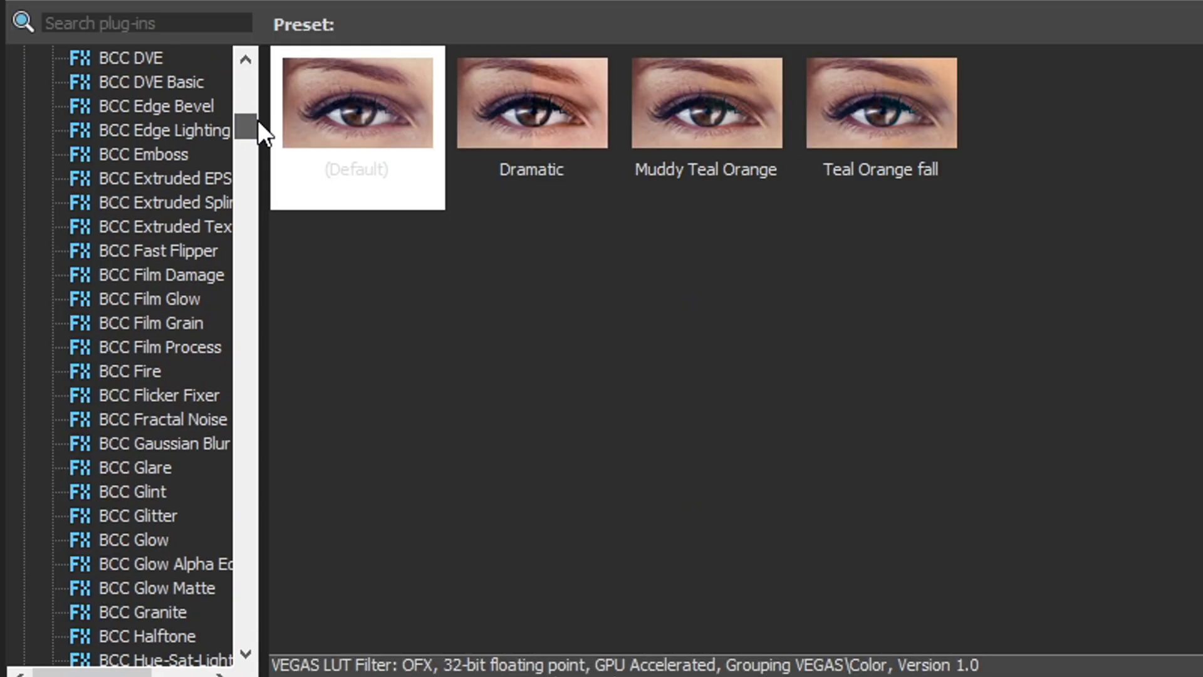
pyautogui.scroll(5, 132, 376)
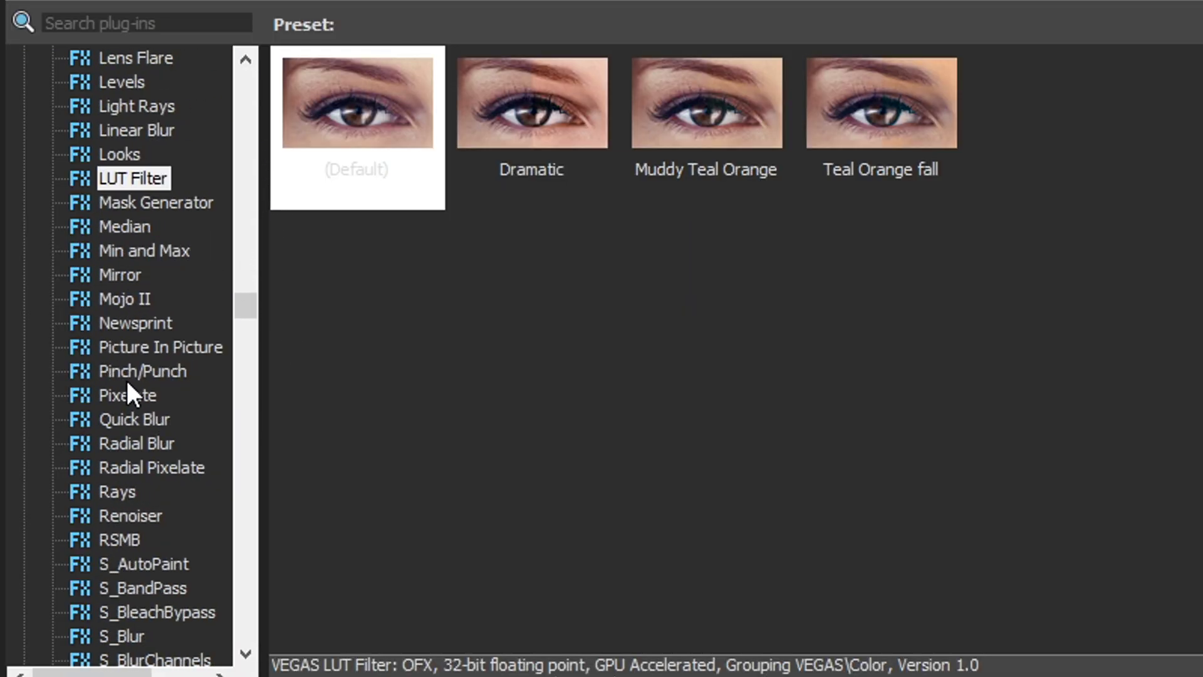
pyautogui.scroll(4, 132, 376)
pyautogui.scroll(4, 242, 310)
pyautogui.scroll(-5, 250, 296)
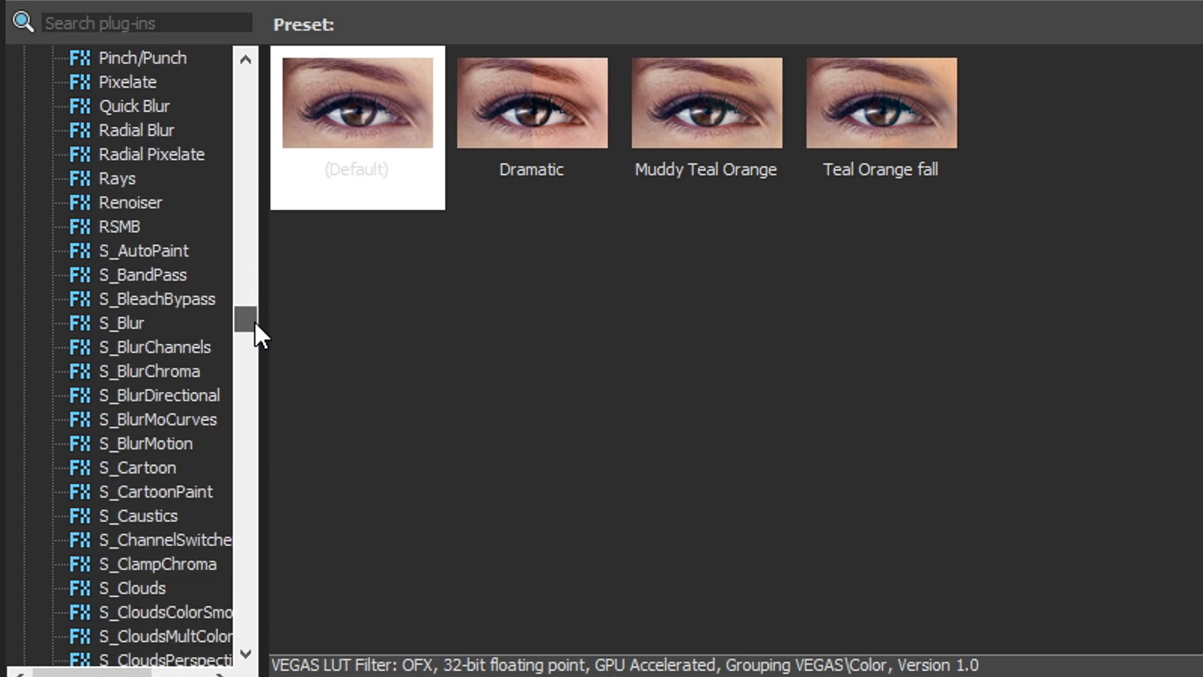
pyautogui.scroll(3, 254, 320)
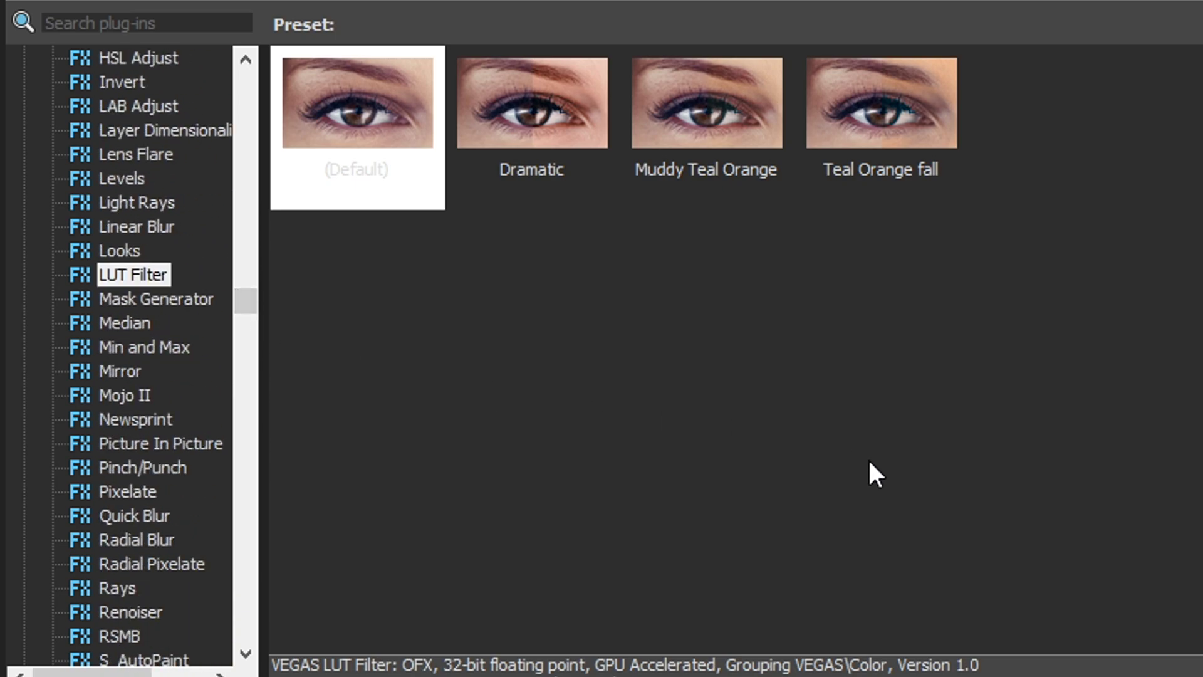
# Select the LUT Filter video effect and pick its (Default) preset
pyautogui.click(116, 280)
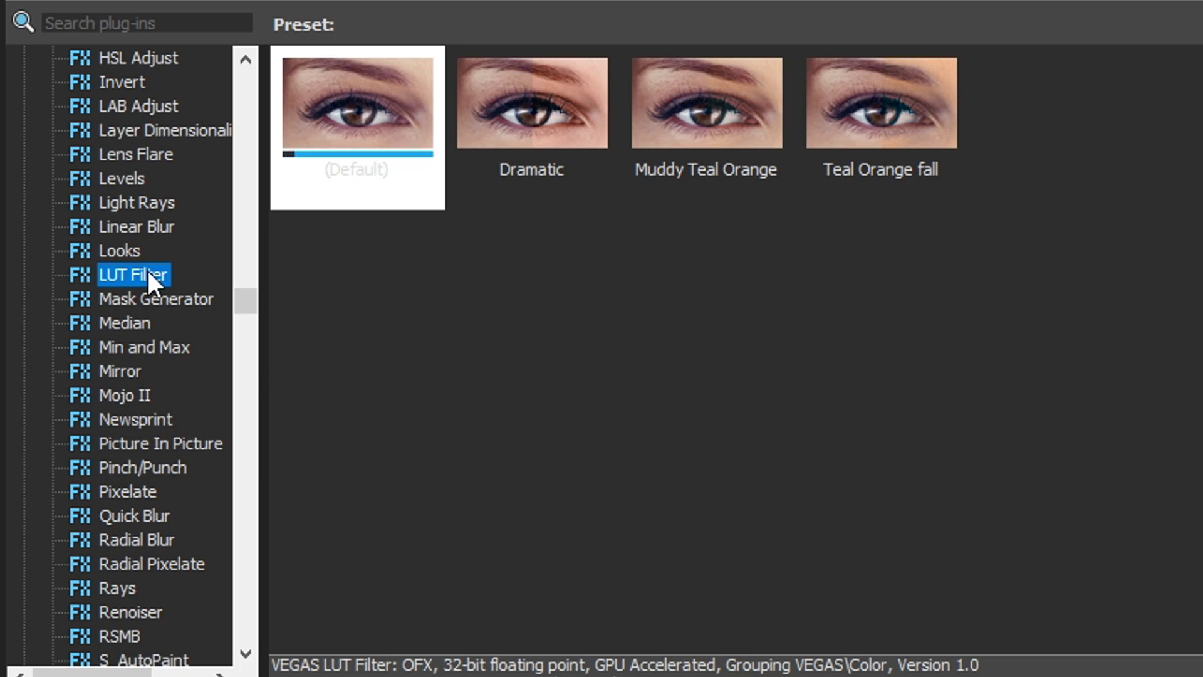
pyautogui.click(558, 388)
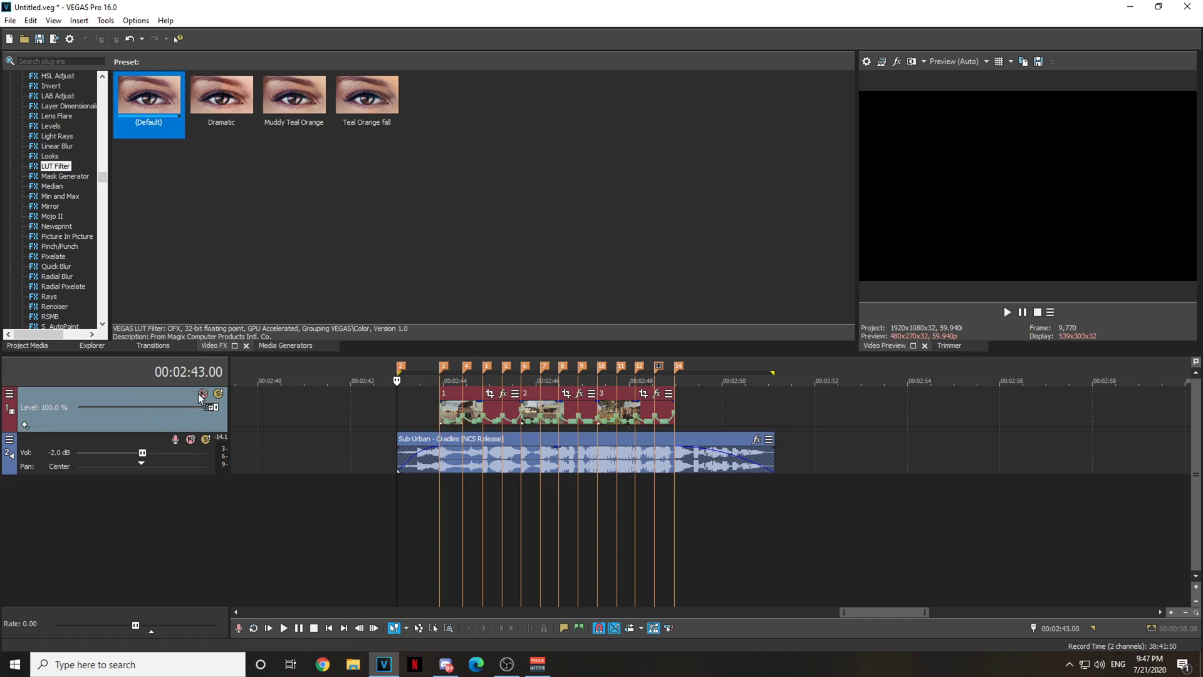
# Apply the LUT Filter to video track 1 with Tetrahedral (best) interpolation and start browsing for a LUT file
pyautogui.moveTo(149, 98); pyautogui.dragTo(102, 397)
pyautogui.moveTo(376, 81); pyautogui.dragTo(474, 70)
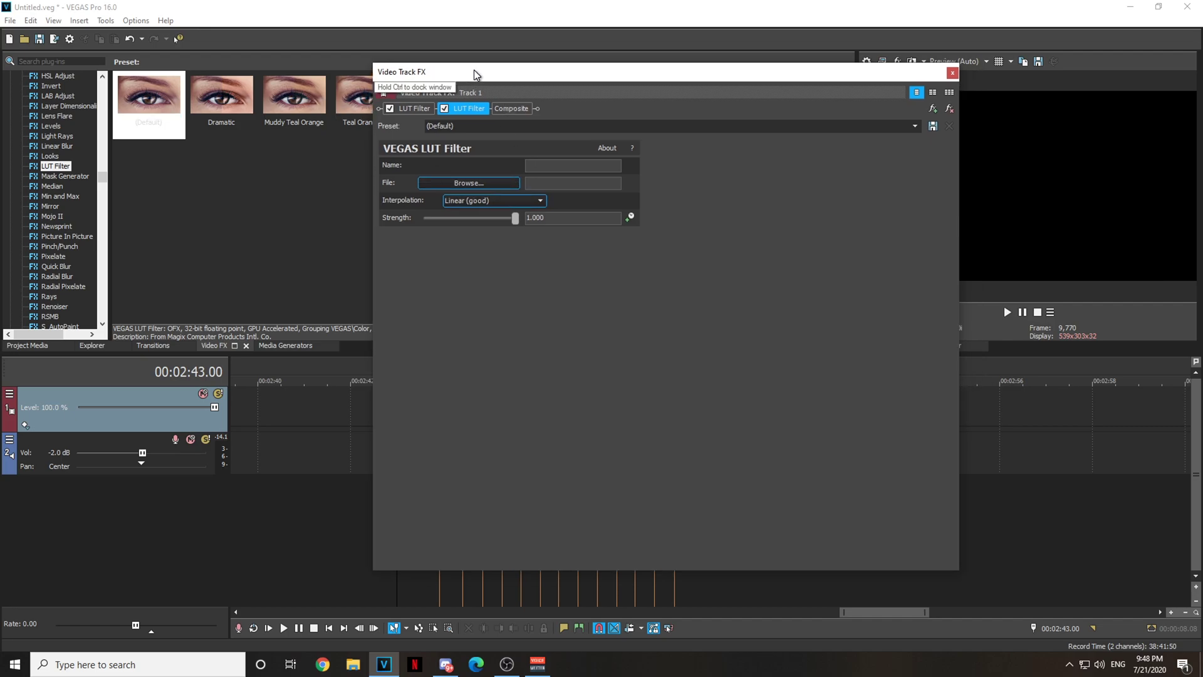
pyautogui.click(516, 204)
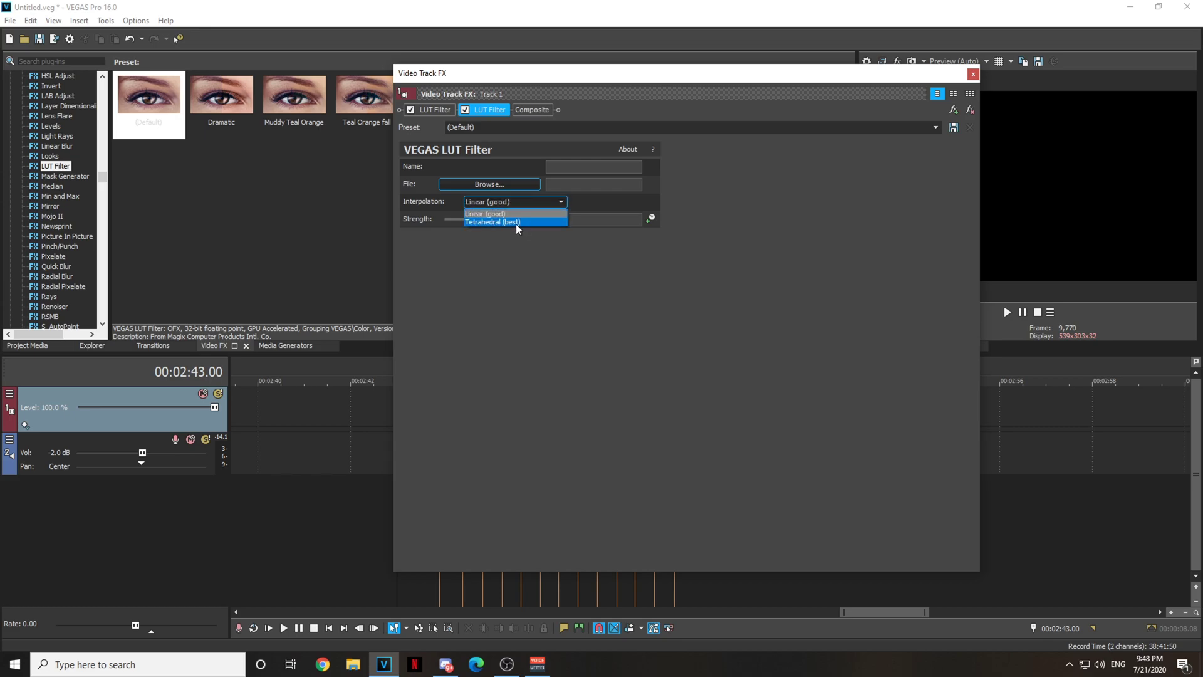
pyautogui.click(516, 224)
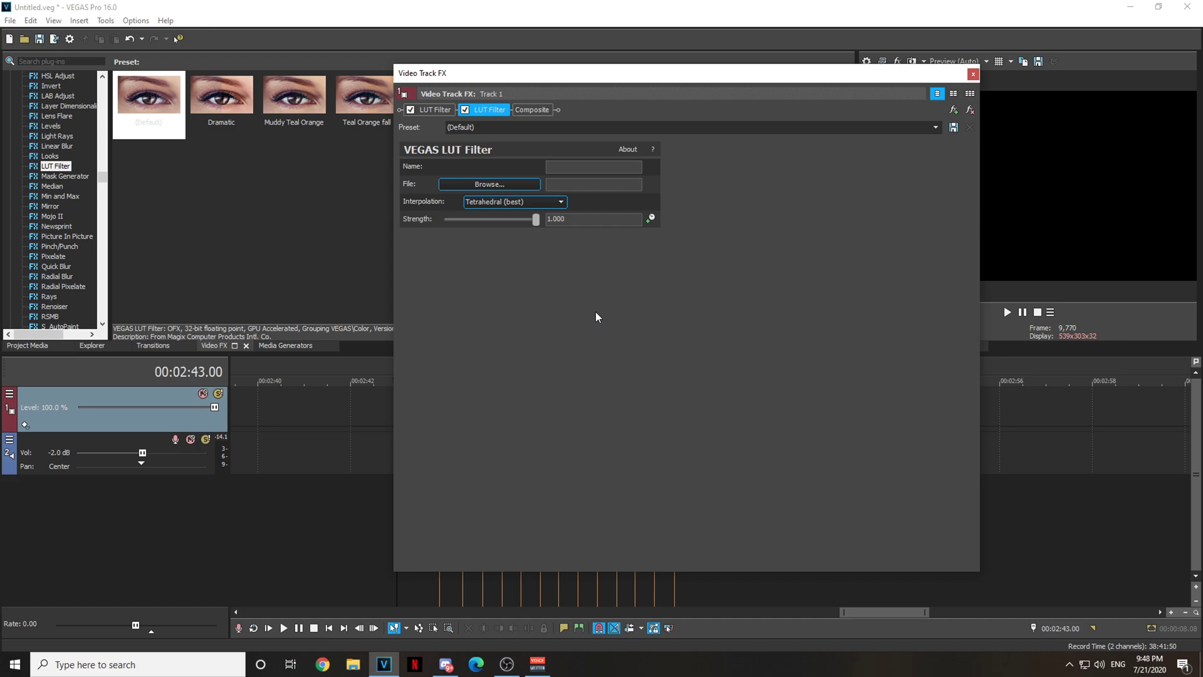
pyautogui.click(479, 186)
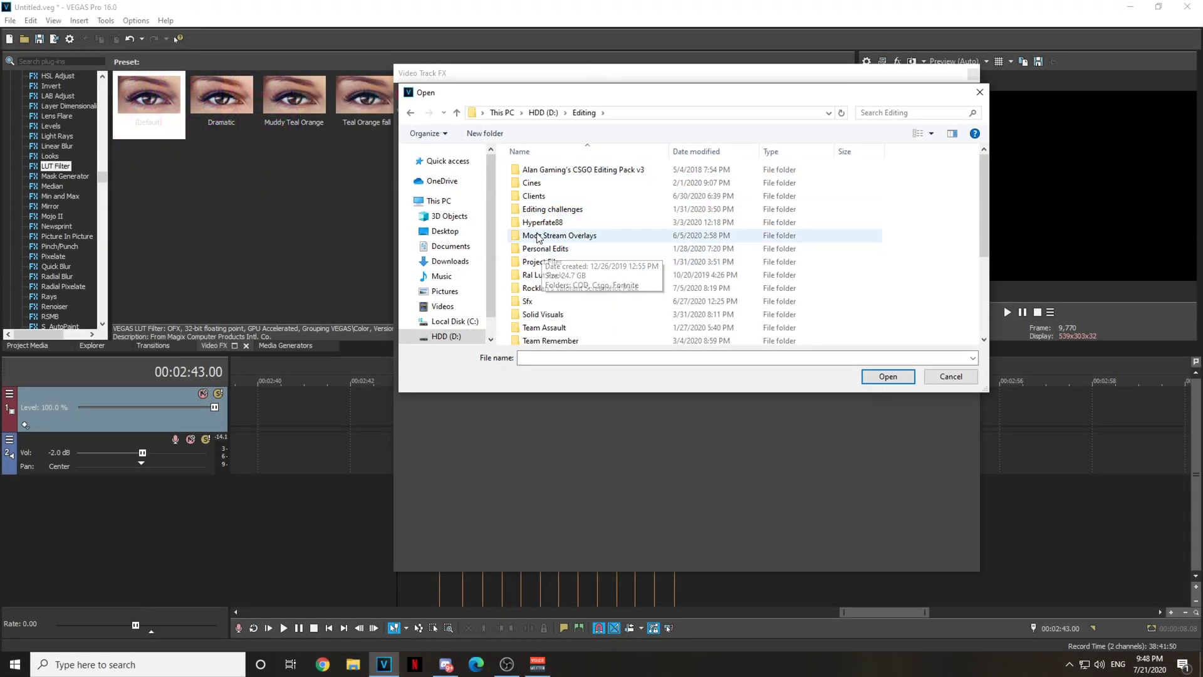
# Load Ral Dramatic.cube from the Ral Lut Pack folder into the LUT Filter
pyautogui.click(543, 274)
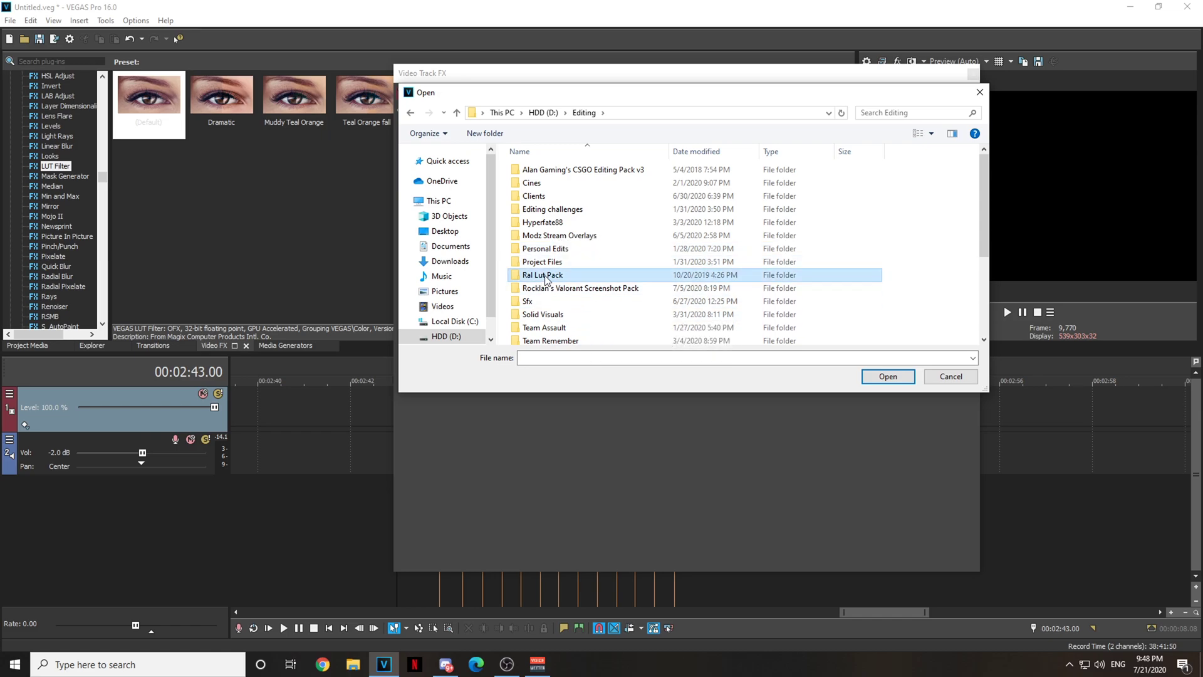
pyautogui.doubleClick(544, 275)
pyautogui.scroll(-3, 601, 273)
pyautogui.scroll(2, 602, 263)
pyautogui.scroll(-1, 620, 266)
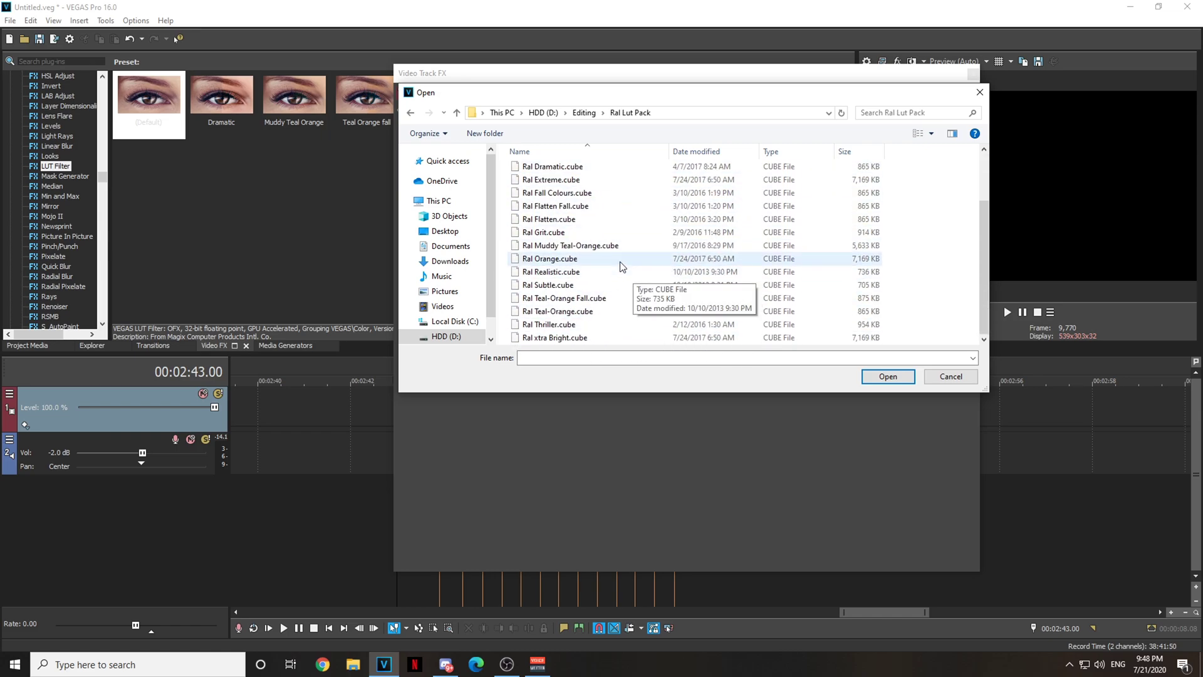
pyautogui.scroll(3, 582, 235)
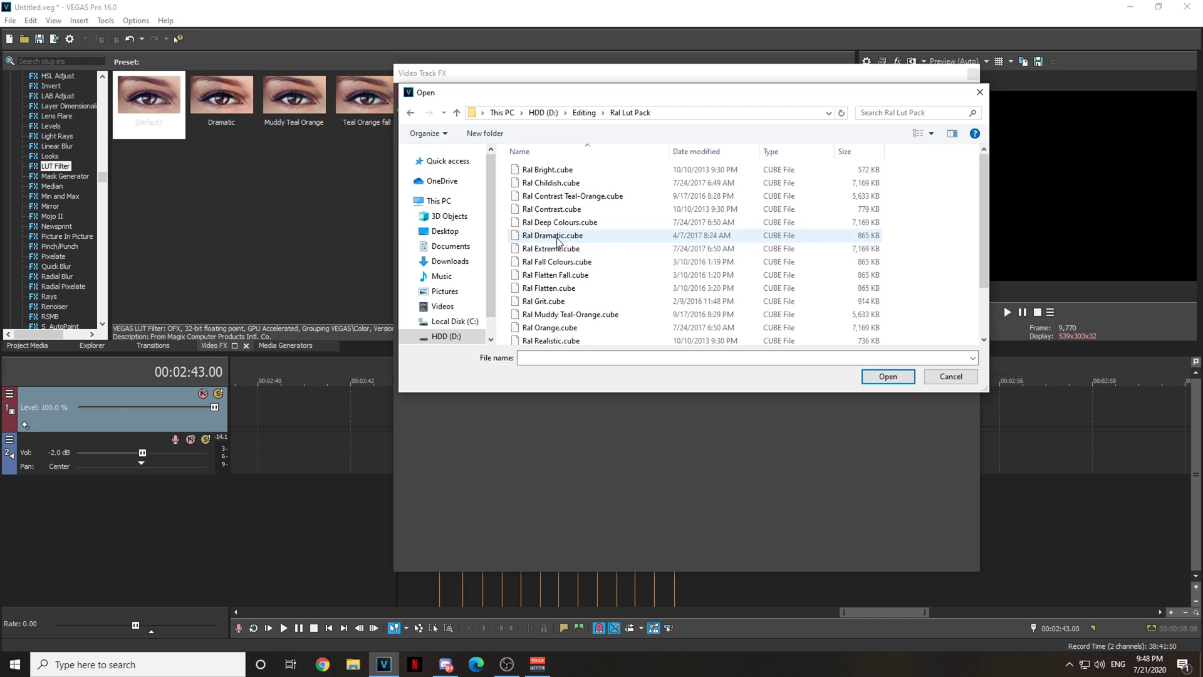
pyautogui.click(538, 237)
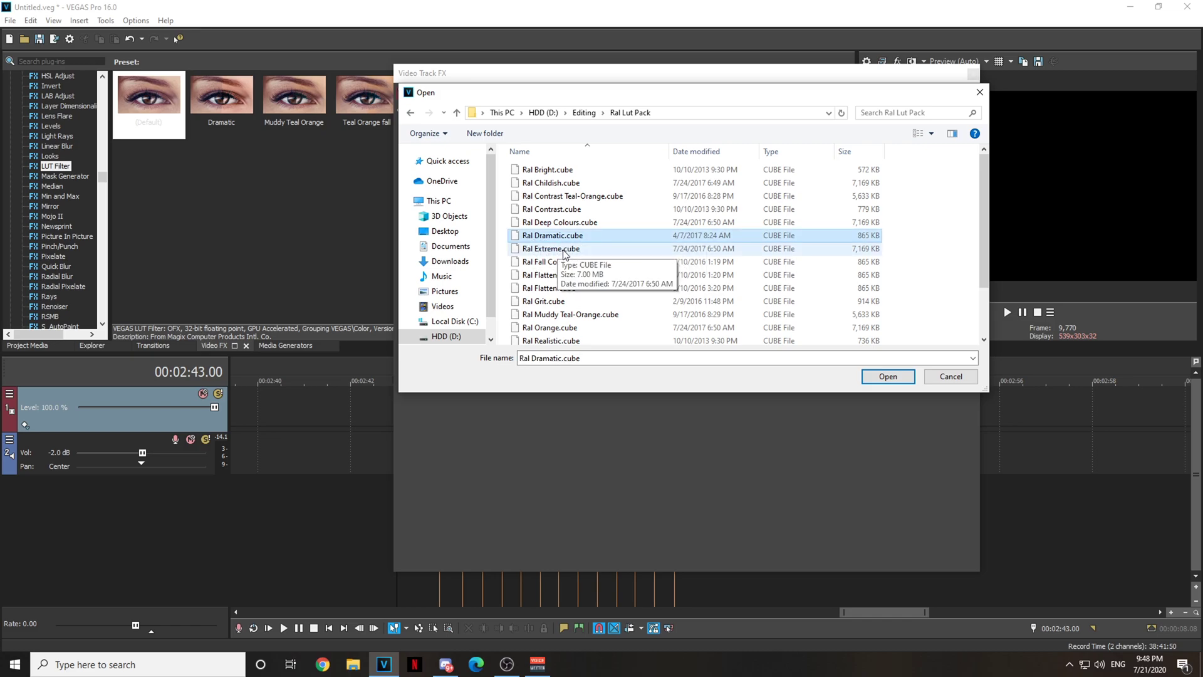
pyautogui.click(889, 376)
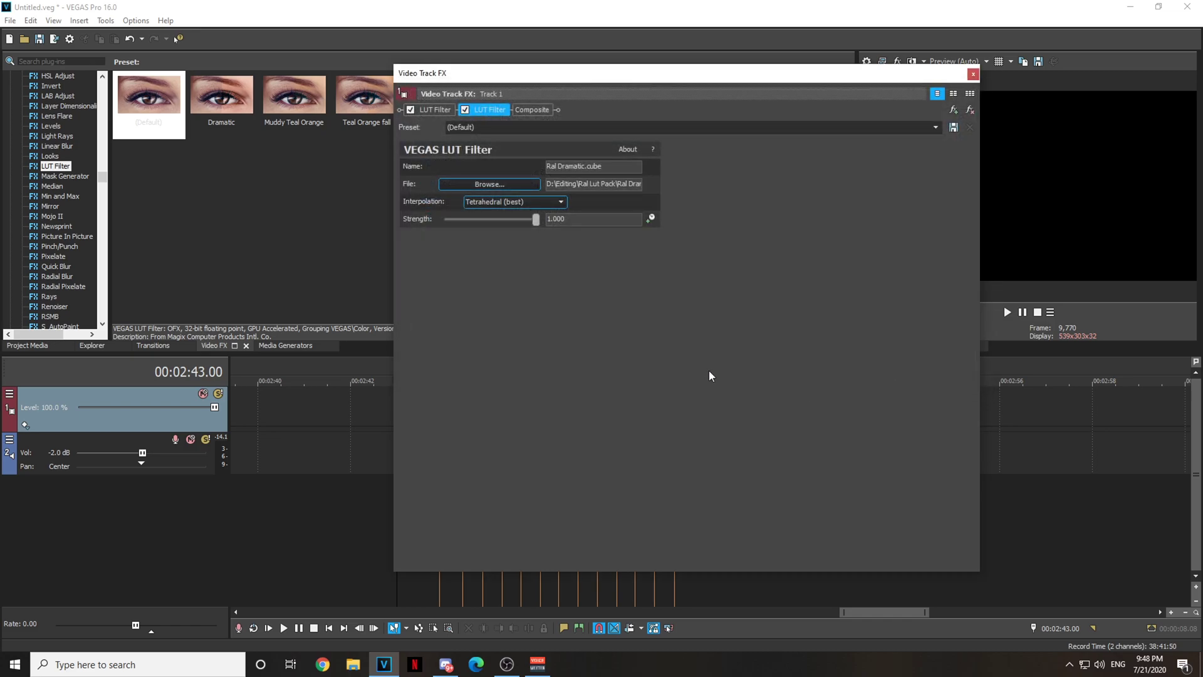
# Close the track effects and preview the grade briefly, returning the playhead to 00:02:43.00
pyautogui.click(975, 76)
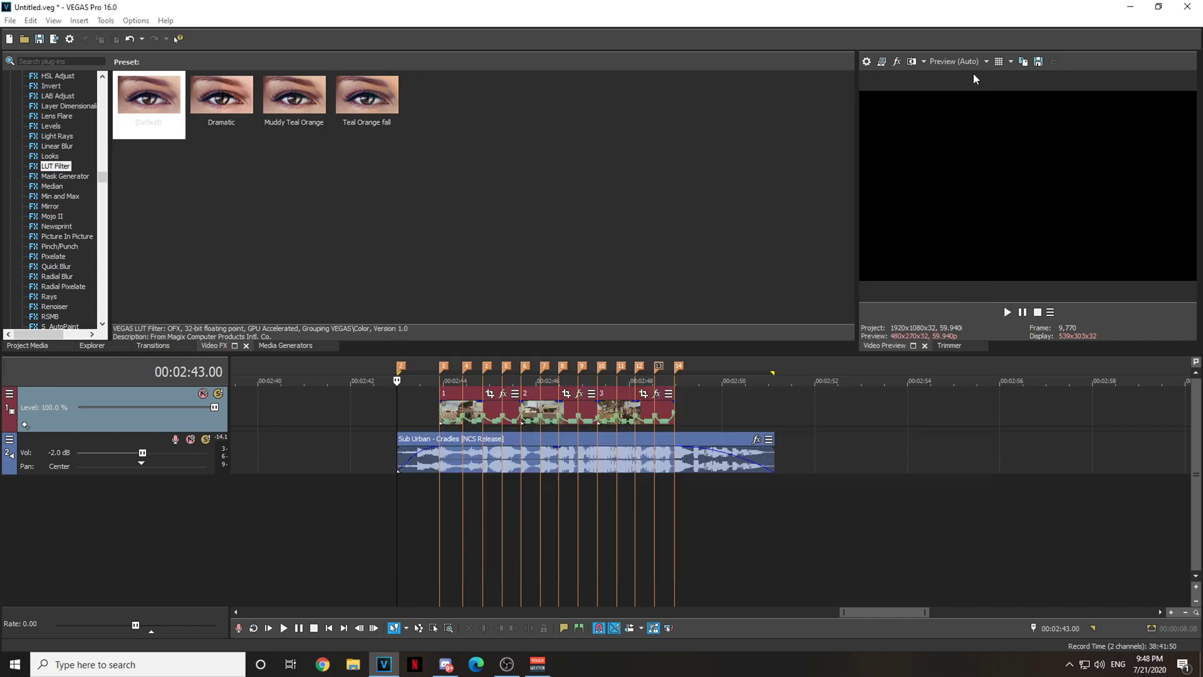
pyautogui.press('space')
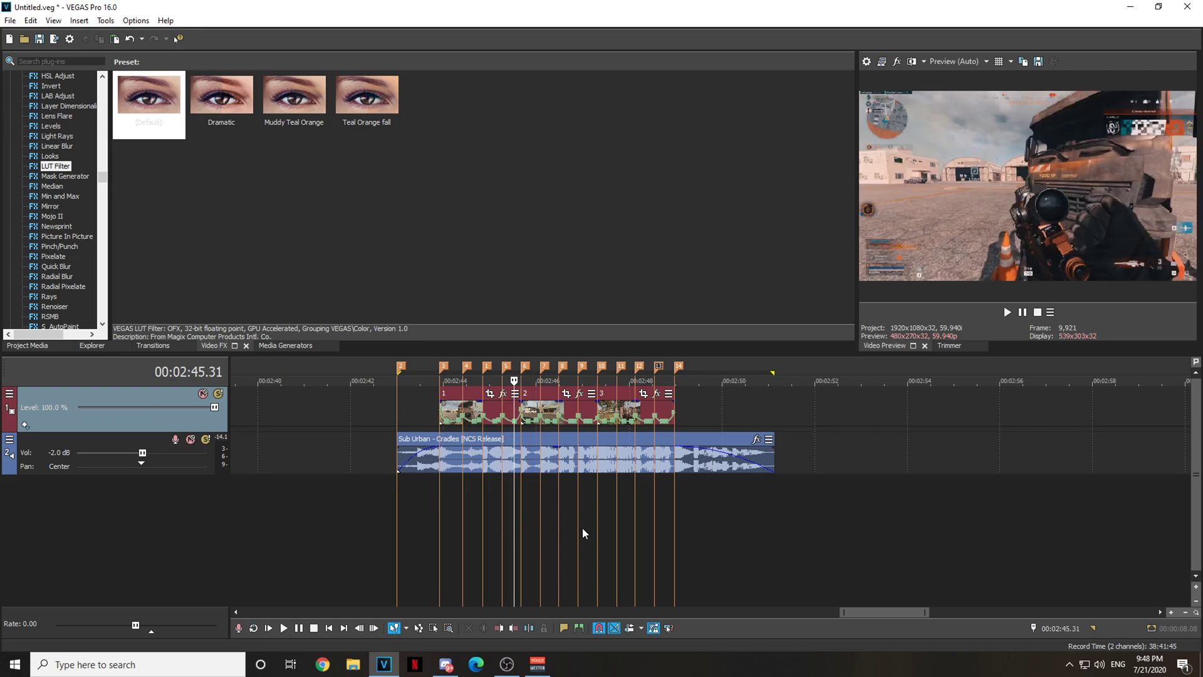
pyautogui.click(450, 522)
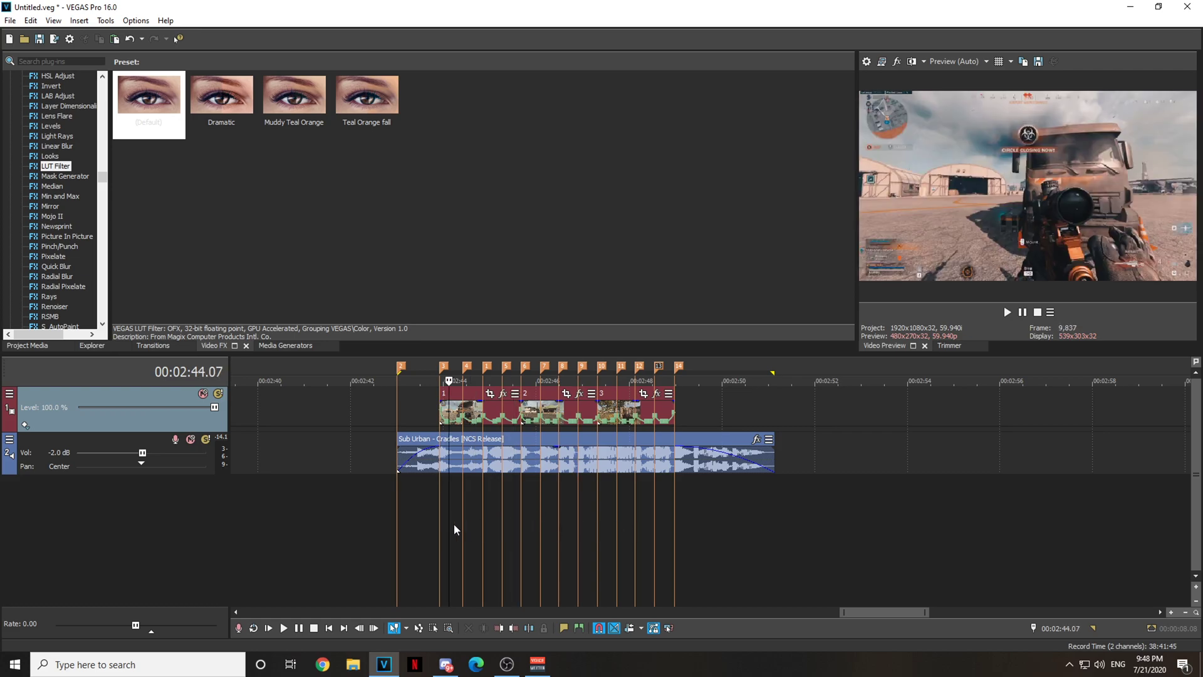
pyautogui.click(438, 521)
pyautogui.scroll(5, 452, 521)
pyautogui.scroll(-4, 642, 522)
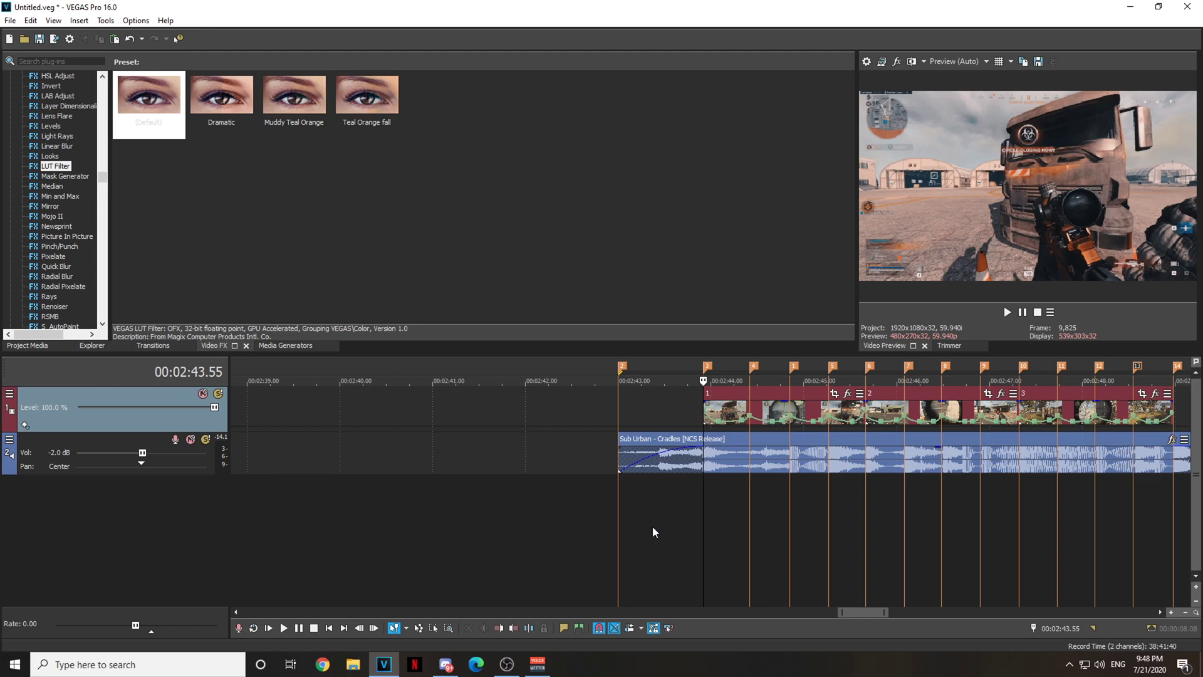
pyautogui.click(674, 525)
pyautogui.click(620, 520)
# Play the LUT-graded clips from 00:02:43 with looping playback over the clips
pyautogui.press('space')
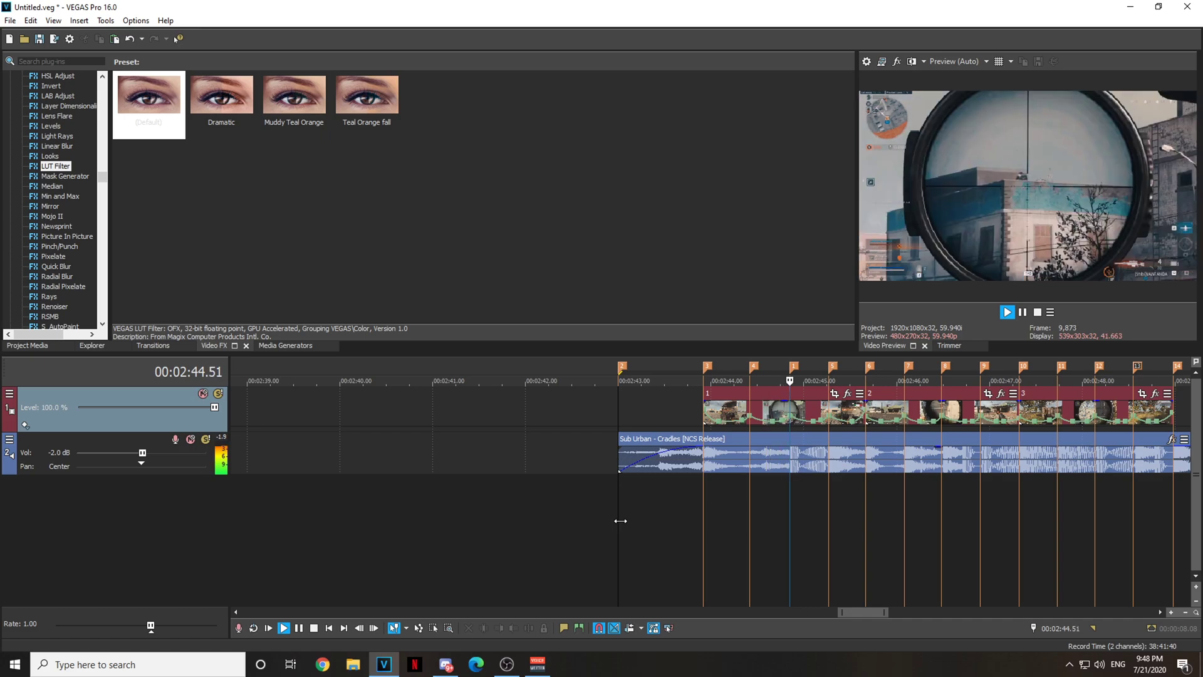
pyautogui.press('space')
pyautogui.scroll(-1, 696, 538)
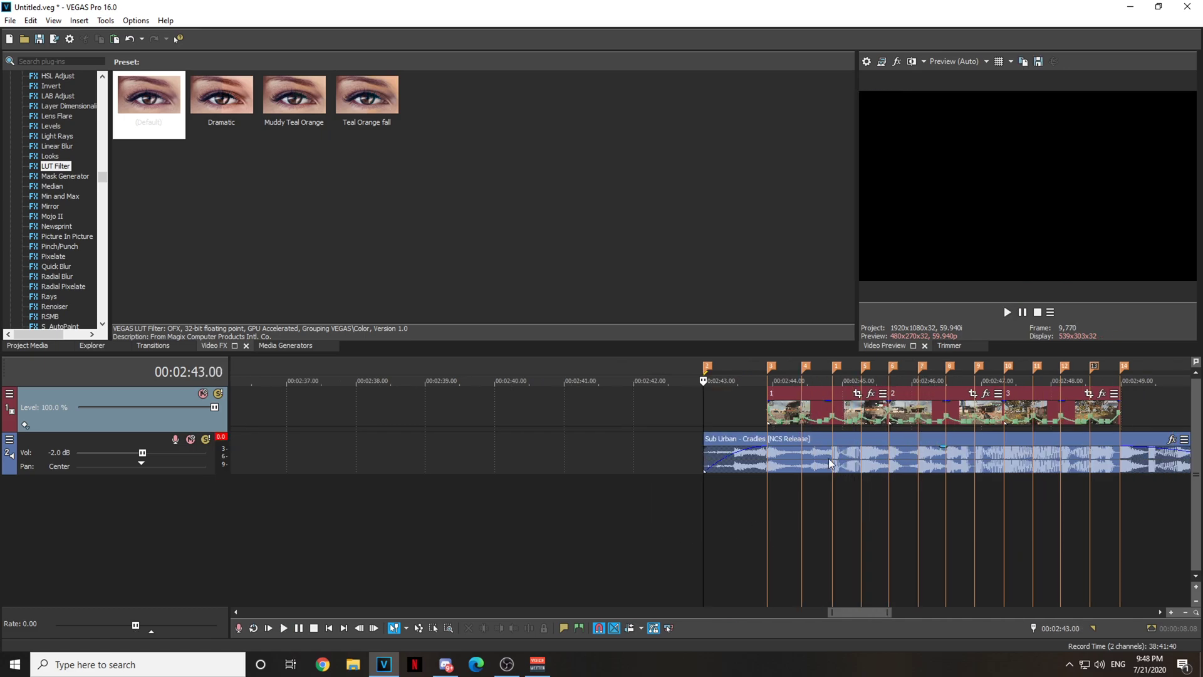
pyautogui.scroll(-1, 818, 471)
pyautogui.press('space')
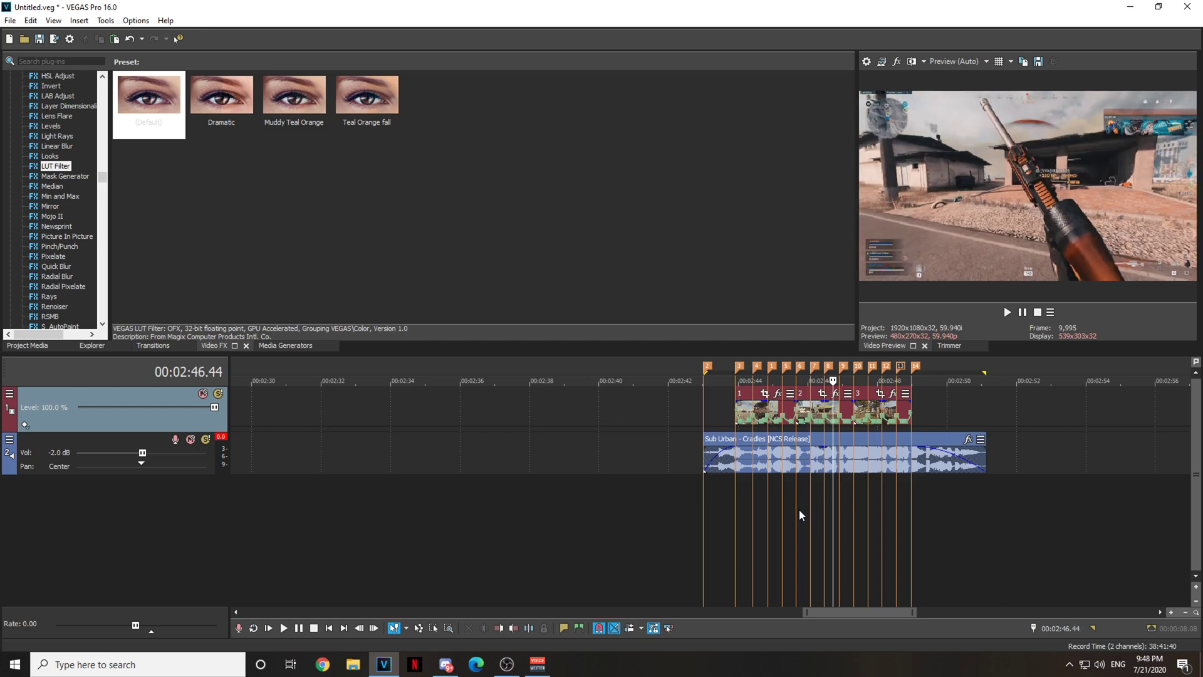
pyautogui.press('space')
pyautogui.press('space')
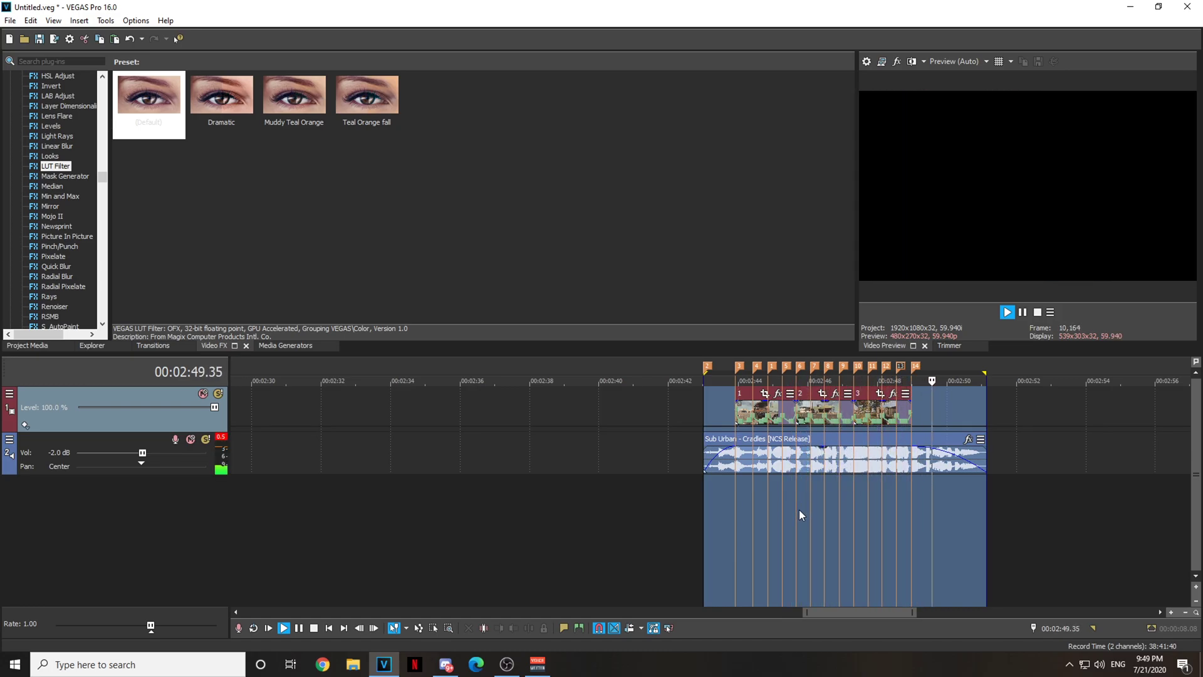
pyautogui.press('space')
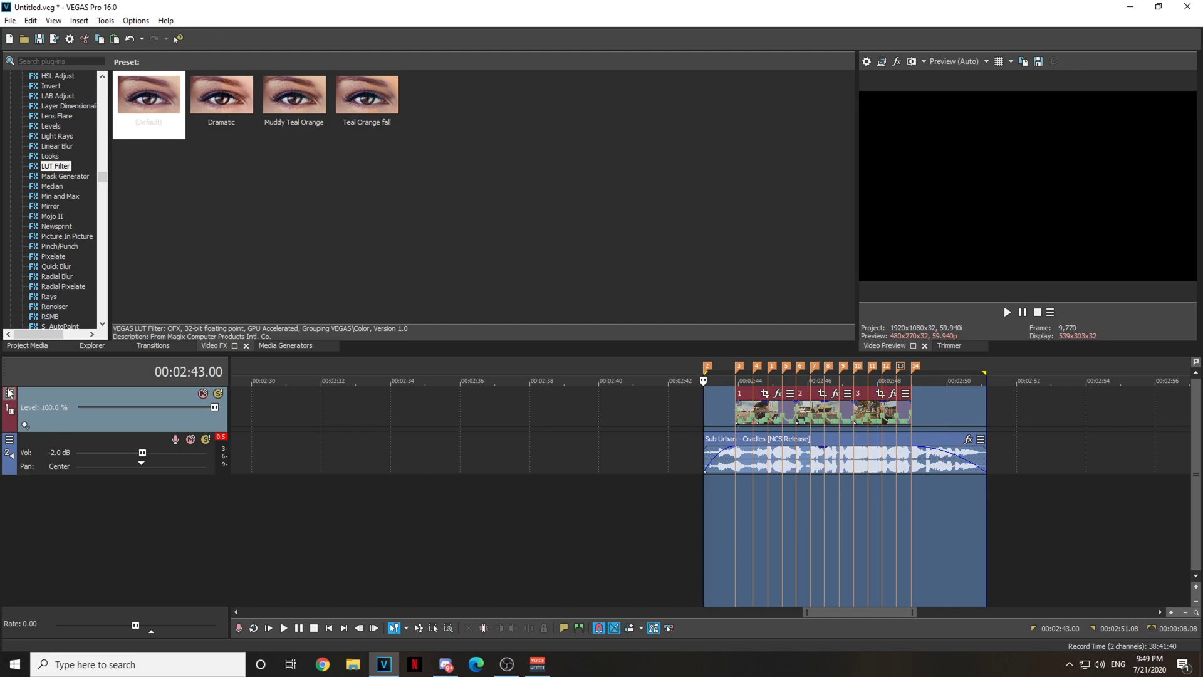
# Disable both LUT Filter effects in video track 1's Track FX
pyautogui.click(26, 426)
pyautogui.doubleClick(47, 430)
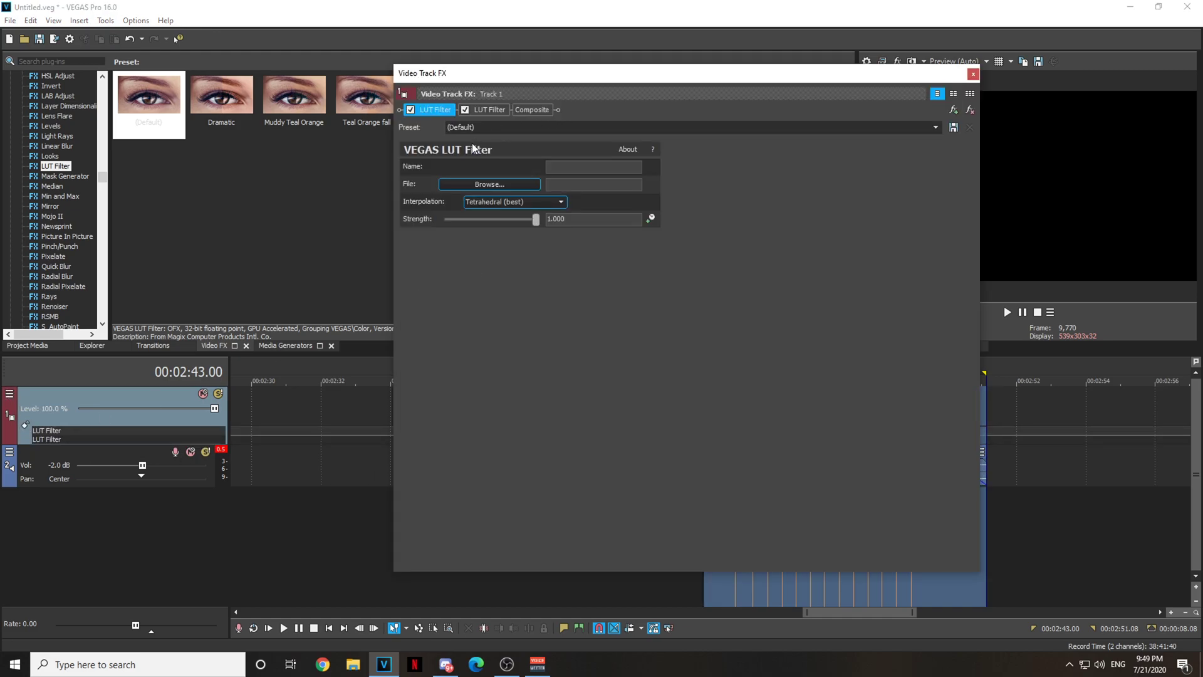
pyautogui.click(410, 109)
pyautogui.click(464, 110)
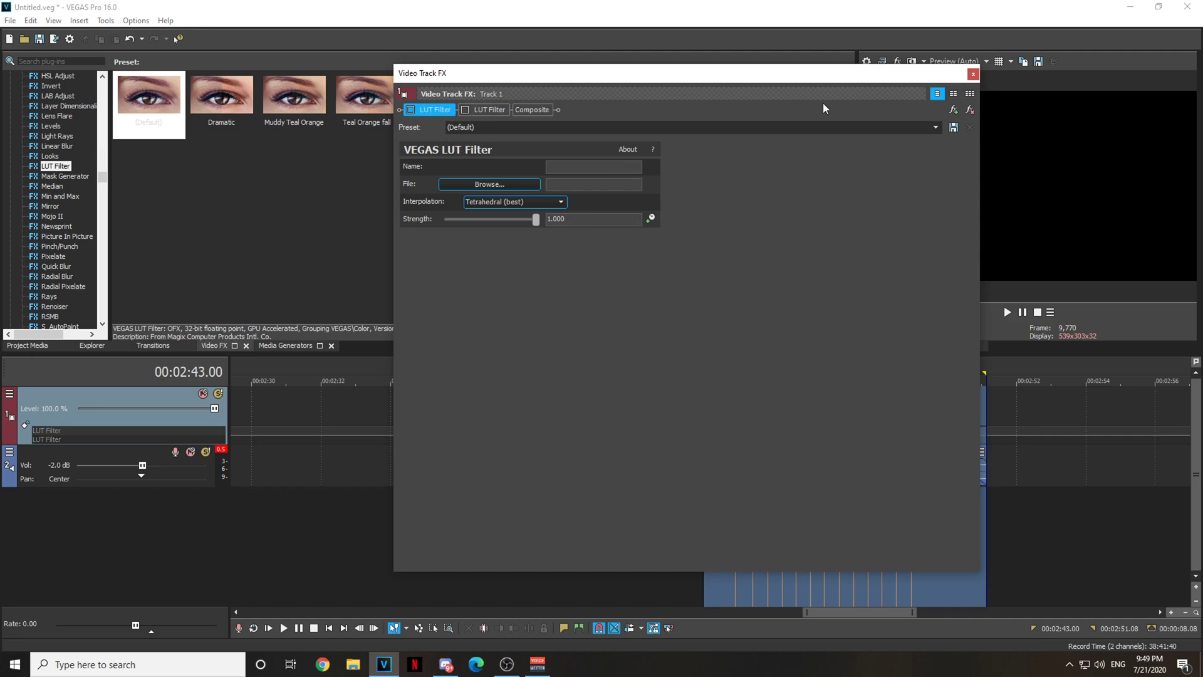
pyautogui.click(973, 75)
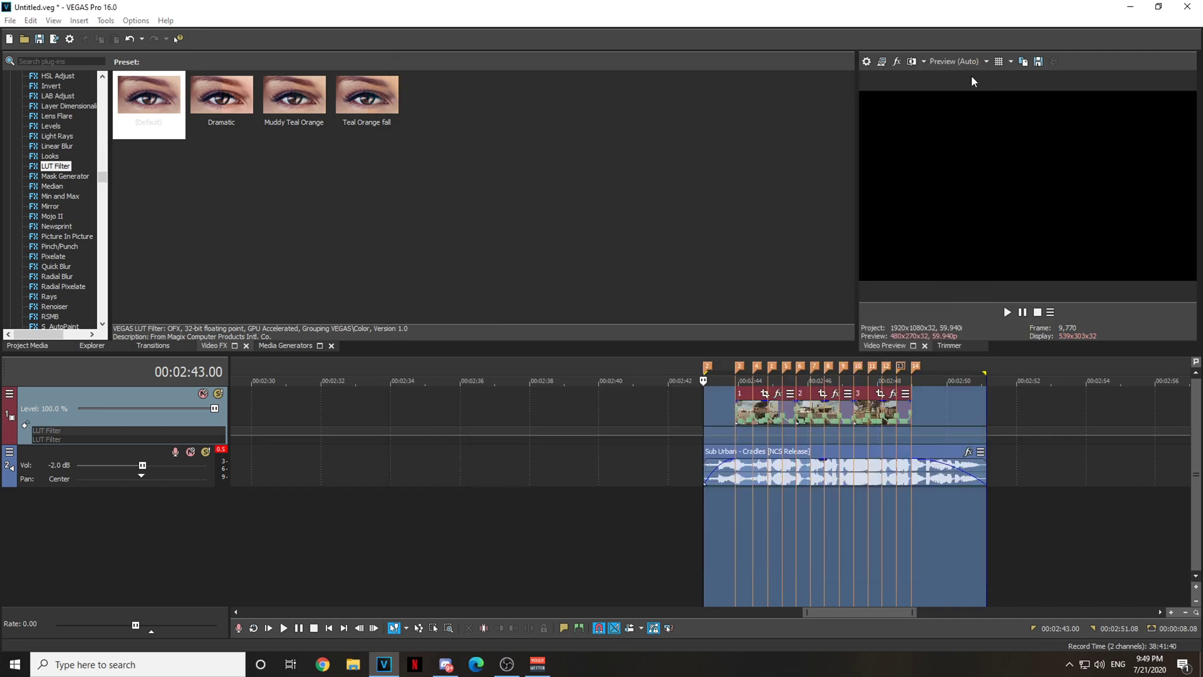
# Clear the loop region and preview the footage without the grade
pyautogui.click(724, 519)
pyautogui.press('space')
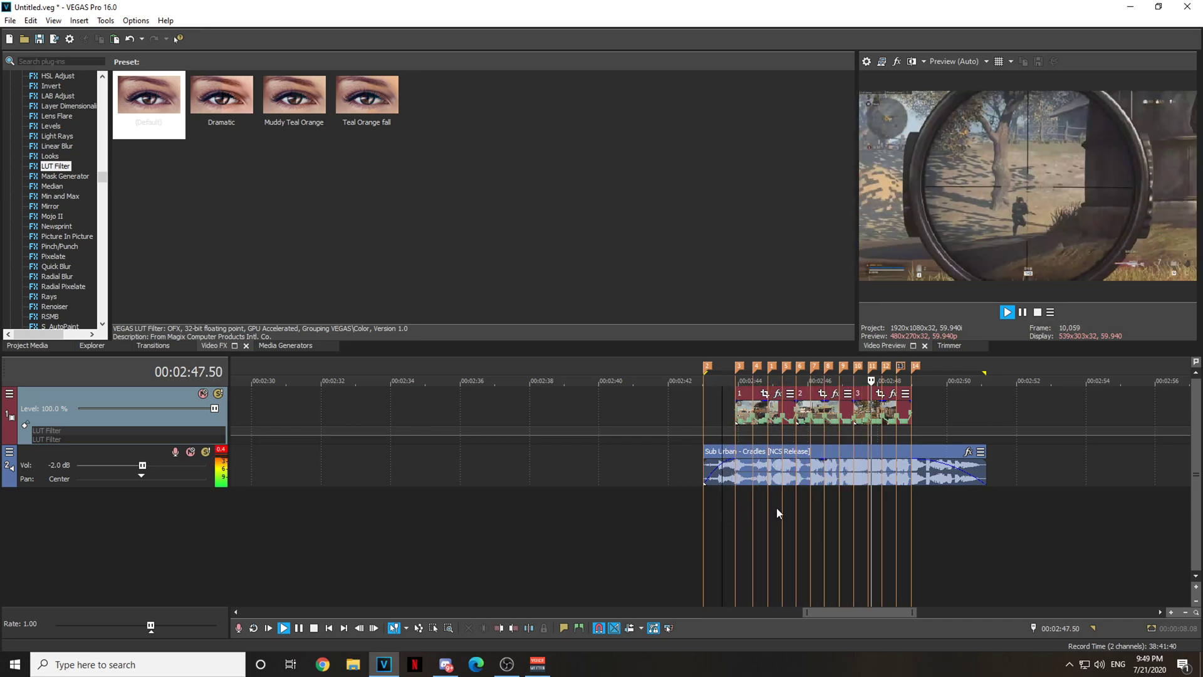
pyautogui.press('space')
pyautogui.scroll(2, 799, 470)
pyautogui.scroll(2, 826, 454)
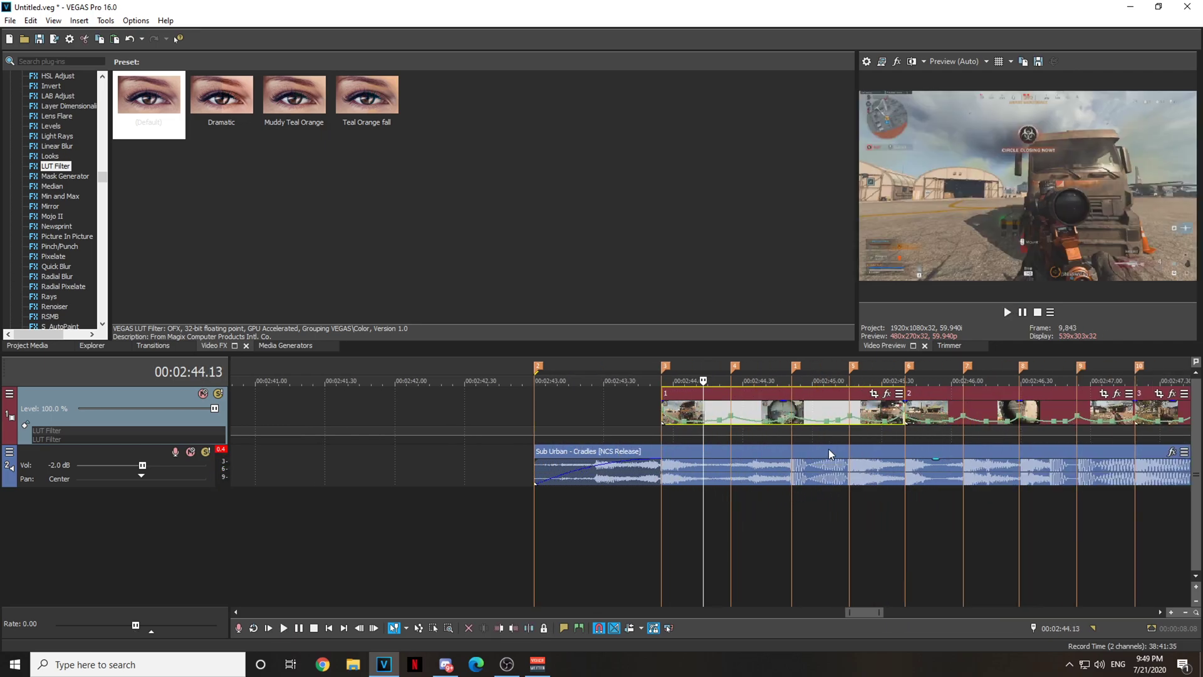
pyautogui.doubleClick(74, 434)
# Re-enable the second LUT Filter on track 1 and return the playhead to 00:02:43.00
pyautogui.moveTo(621, 79); pyautogui.dragTo(405, 71)
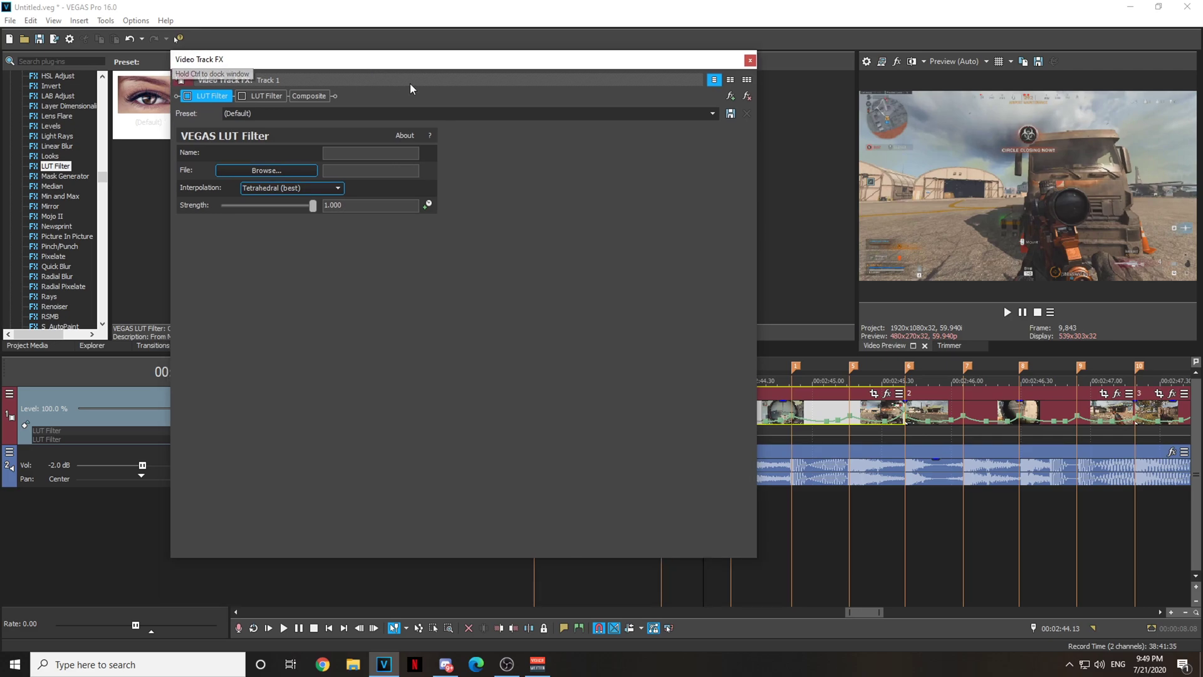
pyautogui.click(241, 96)
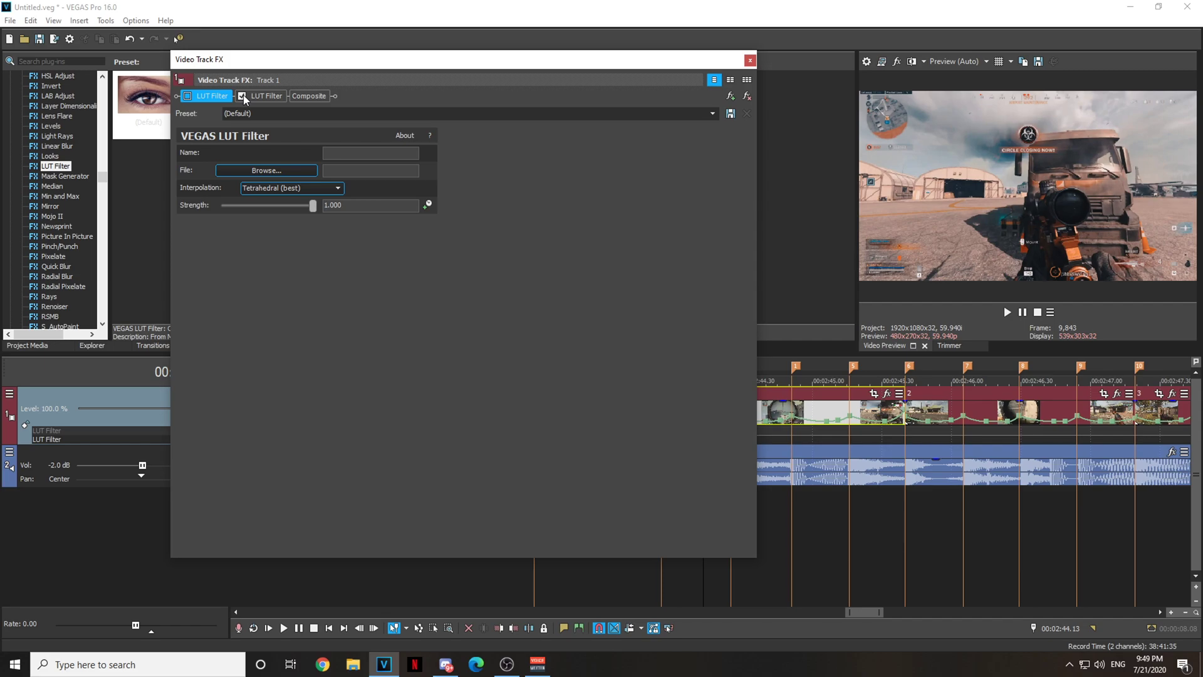
pyautogui.click(755, 55)
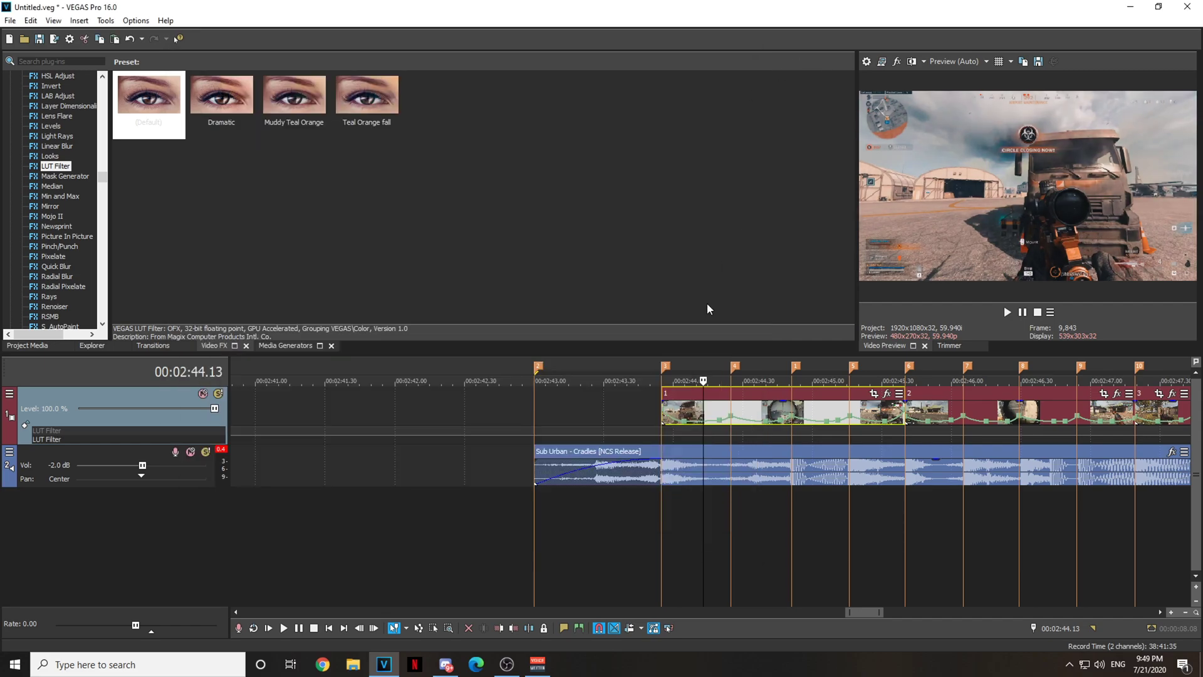
pyautogui.click(535, 523)
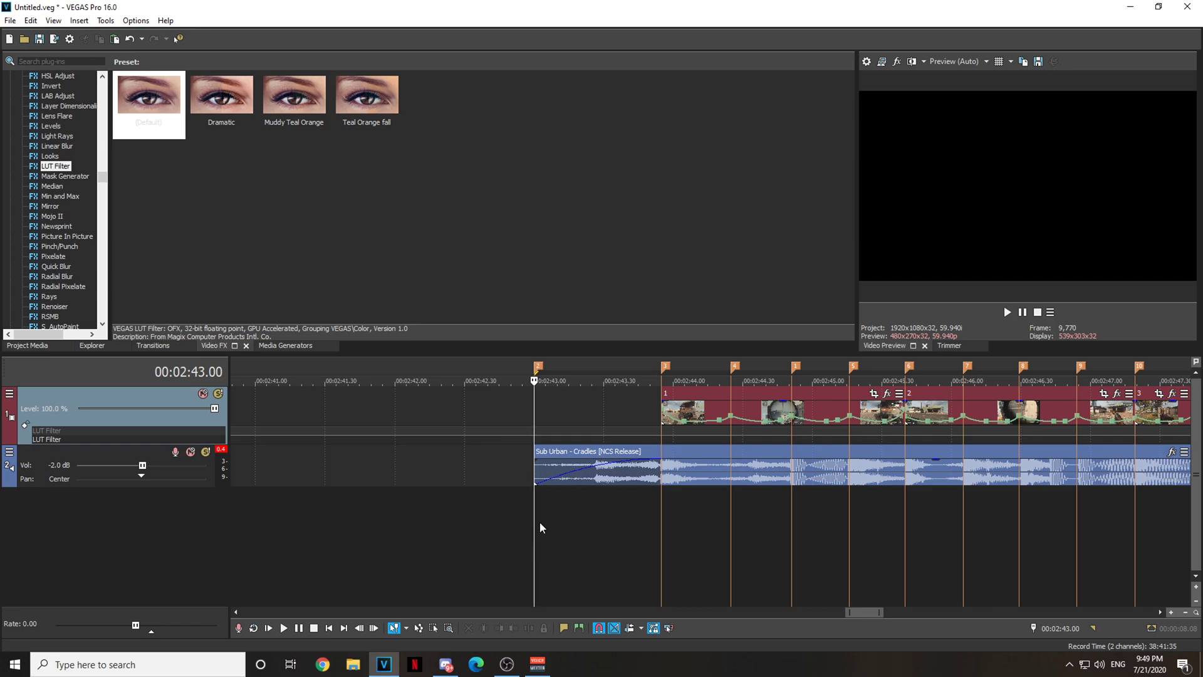
# Step through frames between 00:02:44 and 00:02:45 to inspect the graded footage
pyautogui.click(717, 510)
pyautogui.click(773, 519)
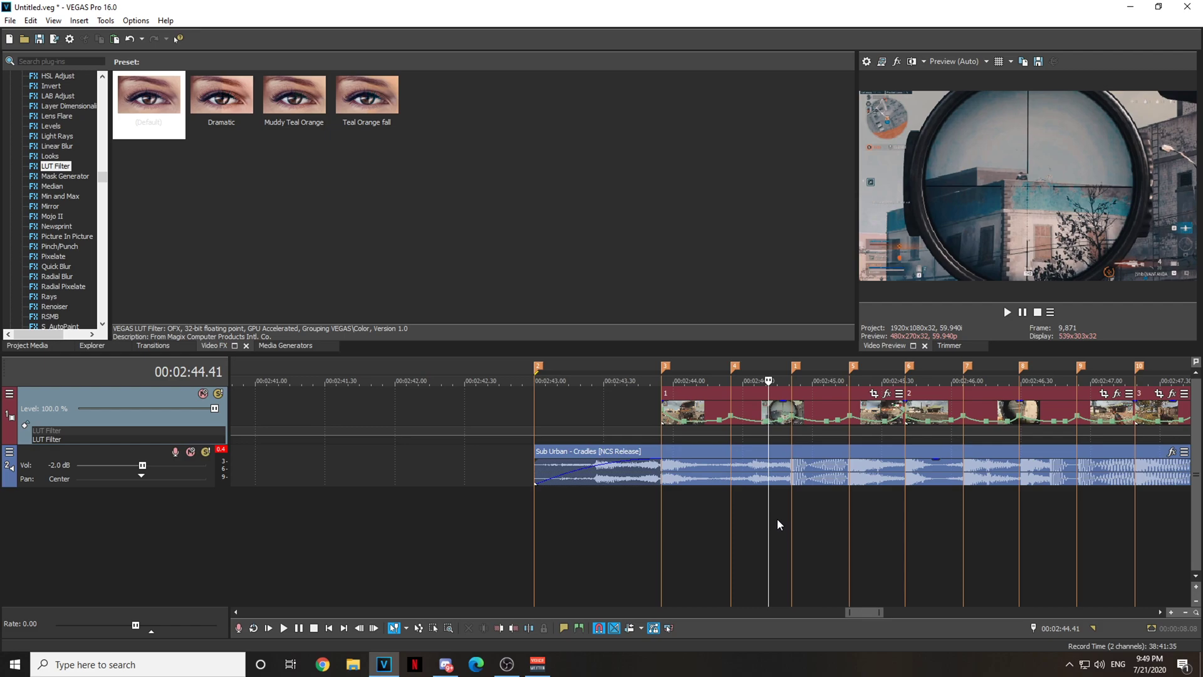
pyautogui.click(809, 519)
pyautogui.scroll(2, 810, 519)
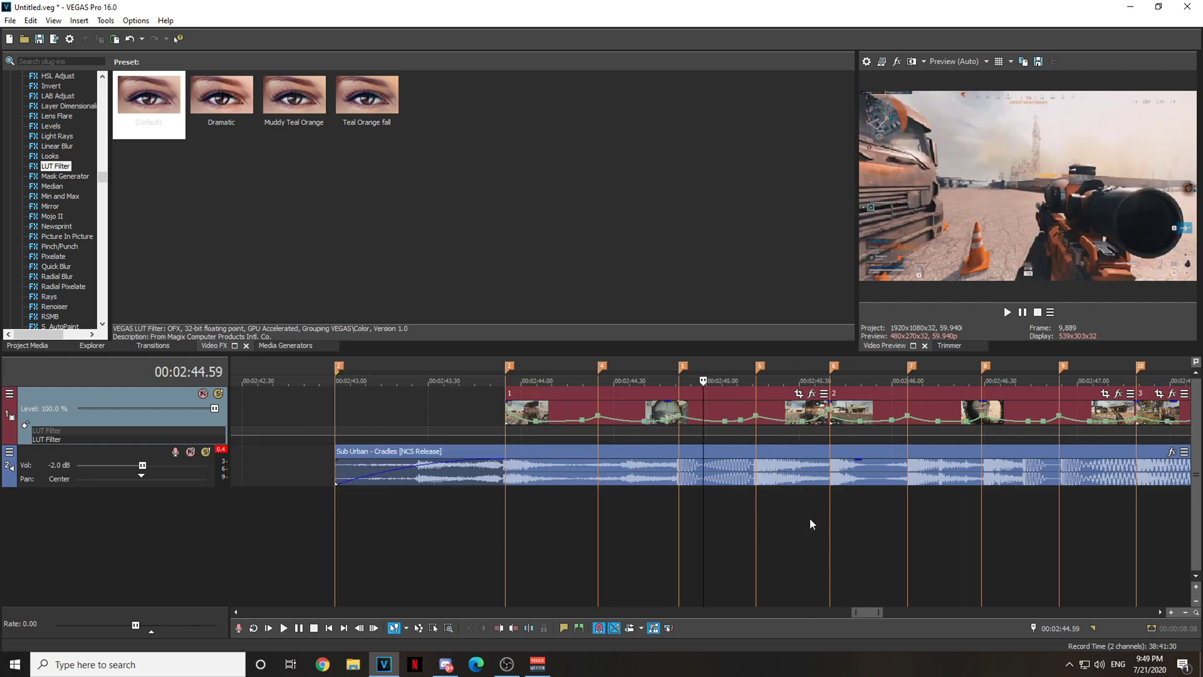
pyautogui.scroll(1, 810, 518)
pyautogui.click(612, 516)
pyautogui.click(752, 519)
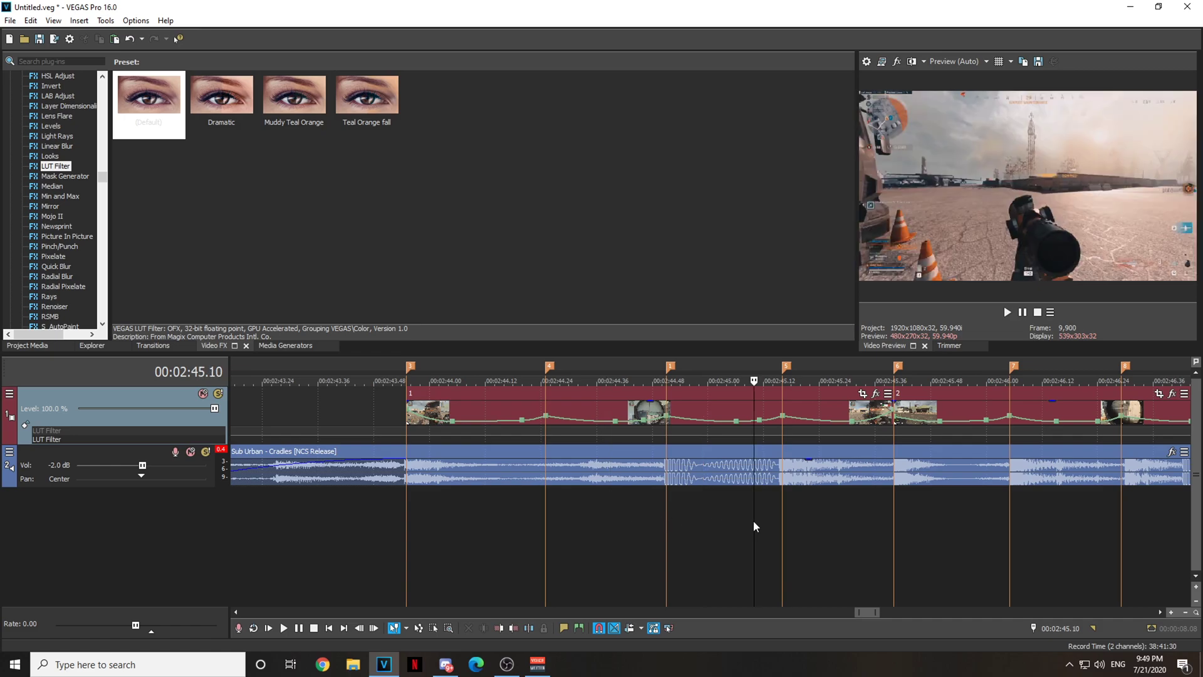
pyautogui.click(619, 519)
pyautogui.click(731, 519)
pyautogui.click(601, 520)
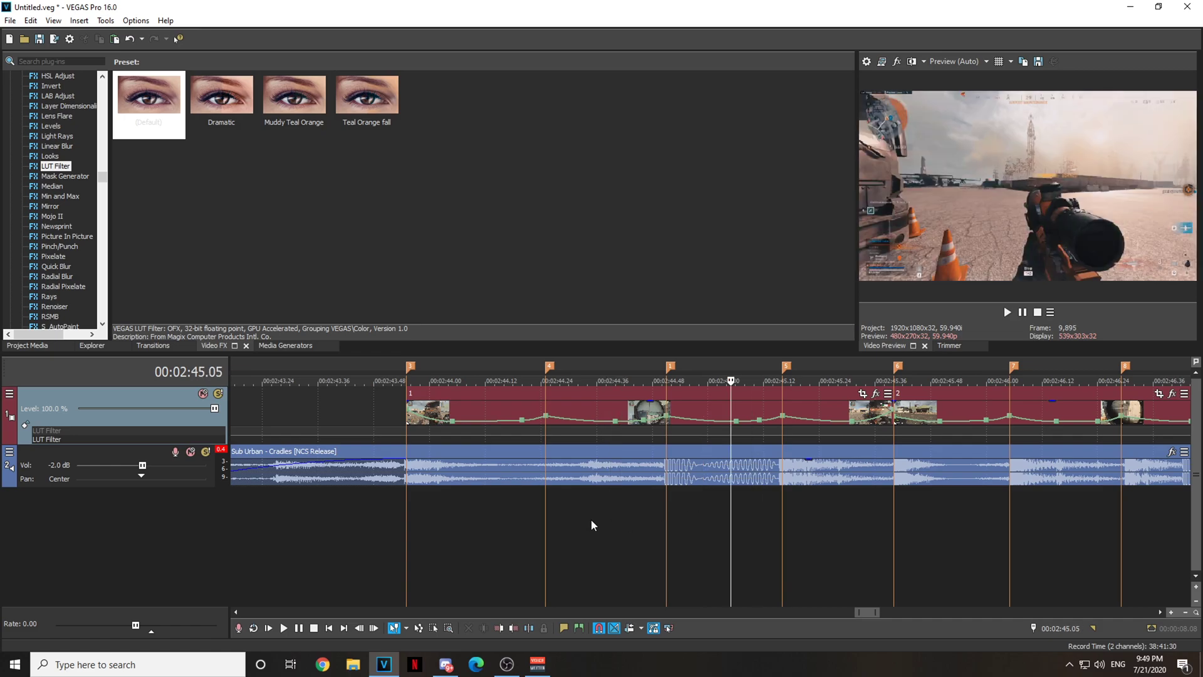
pyautogui.click(746, 523)
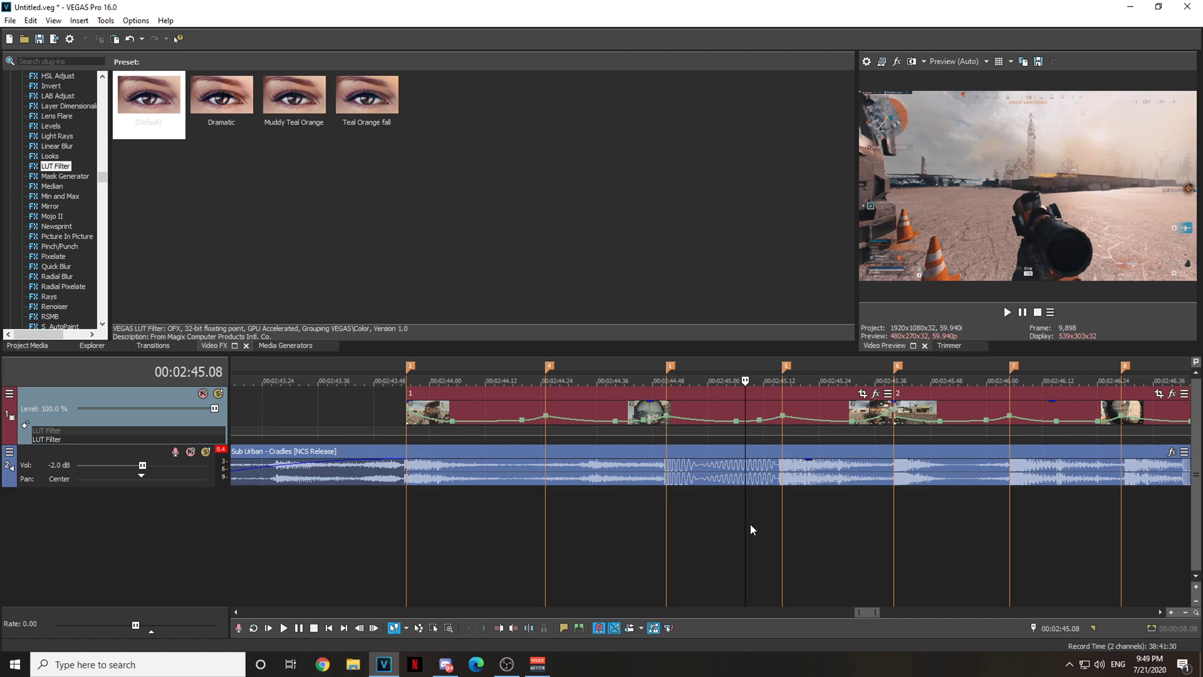
pyautogui.scroll(-2, 777, 523)
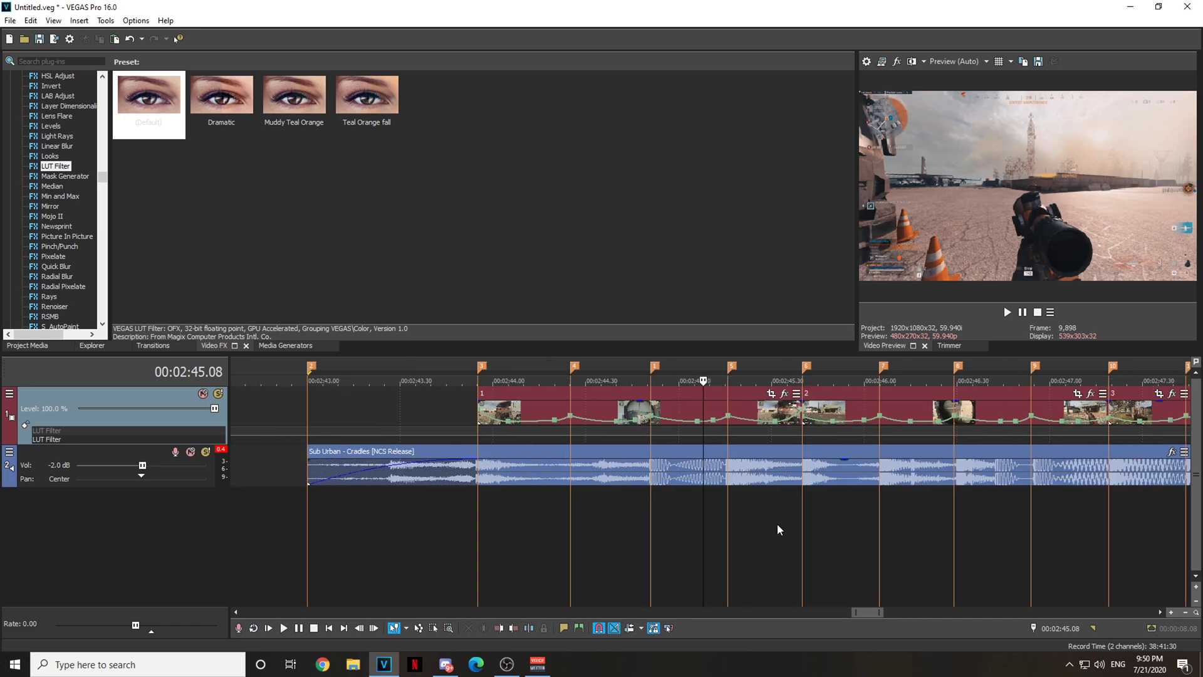
pyautogui.scroll(-1, 782, 525)
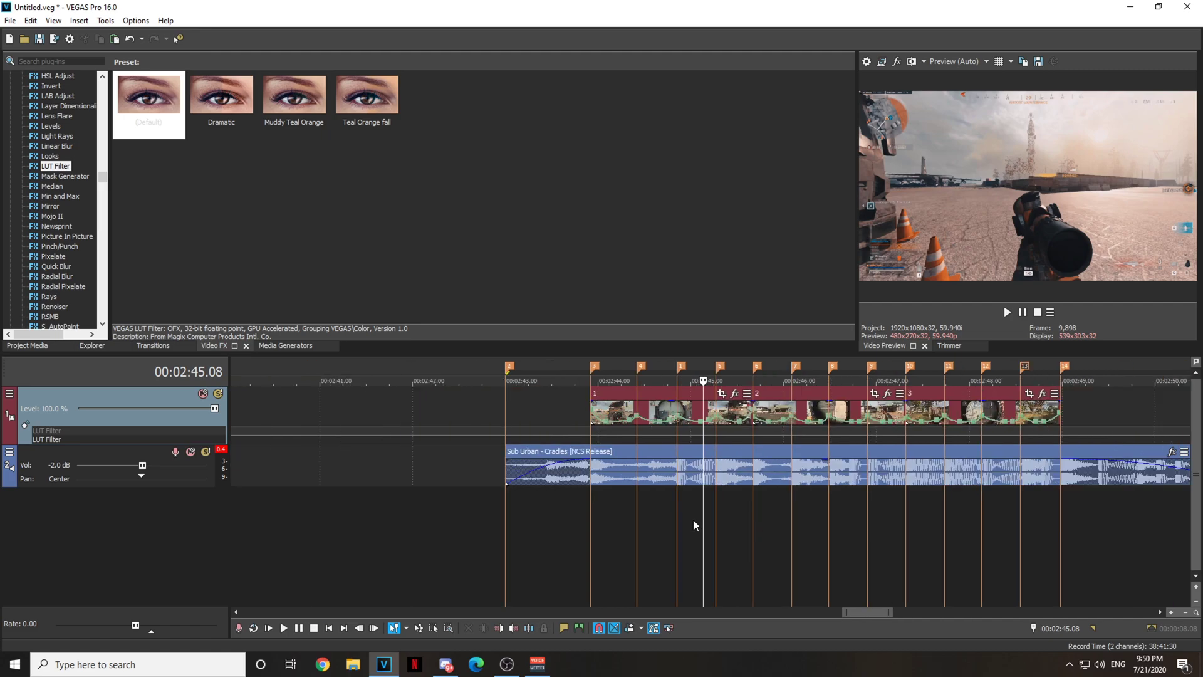